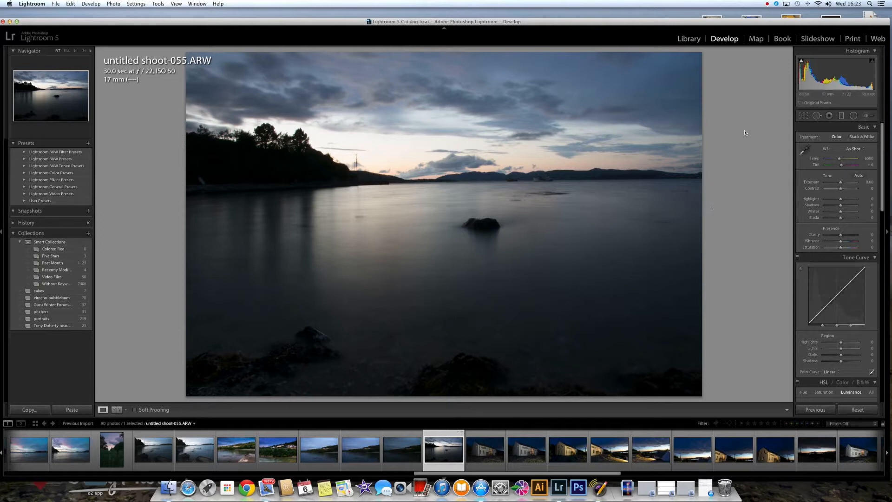
- Examine the distant hills, boats and shoreline along the horizon of untitled shoot-055.ARW at close zoom
left_click(677, 135)
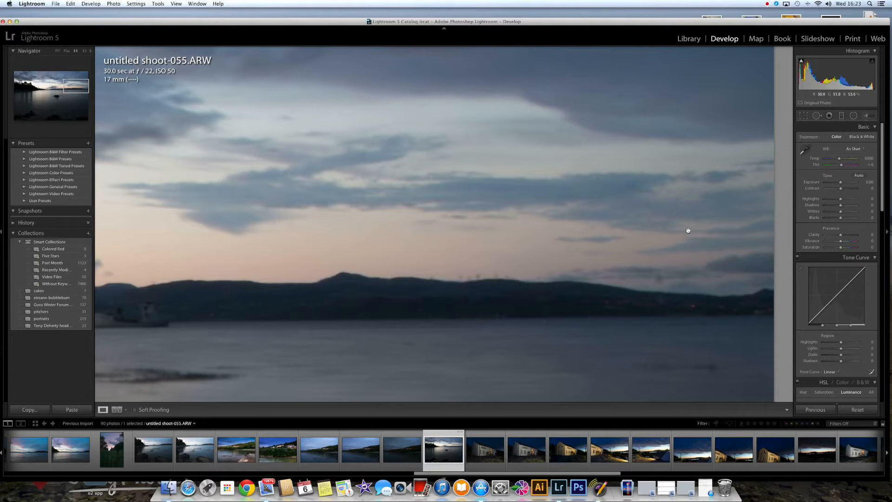
left_click_drag(660, 238, 558, 205)
left_click_drag(523, 122, 339, 151)
left_click_drag(655, 197, 346, 213)
left_click_drag(605, 180, 382, 351)
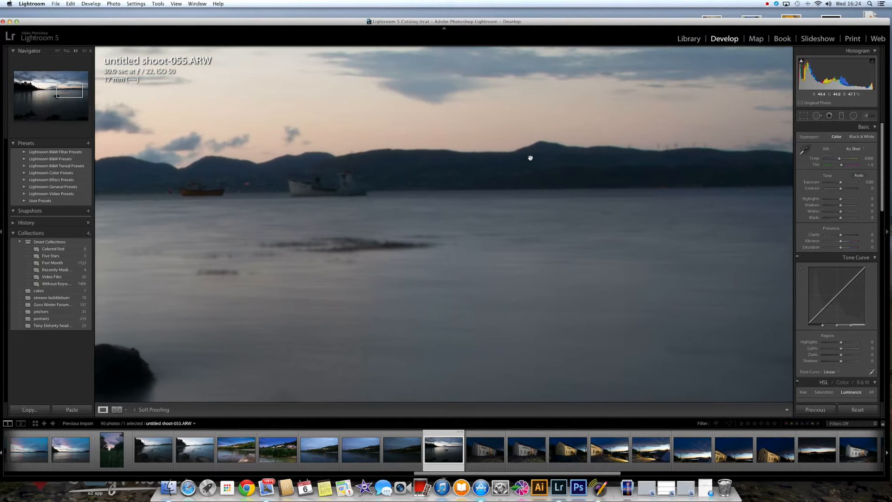
left_click_drag(530, 158, 494, 269)
left_click(432, 215)
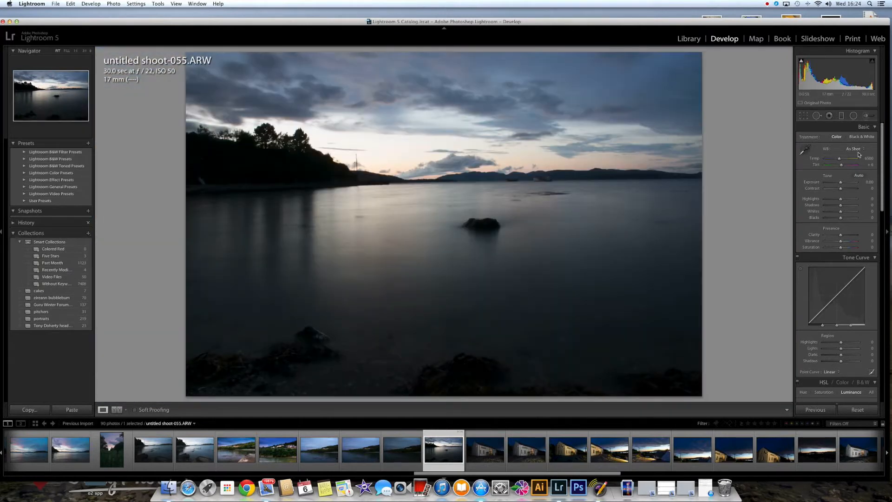
- Enable lens profile corrections and choose the Tamron SP 17-50mm F/2.8 lens profile for the photo
left_click_drag(882, 183, 867, 350)
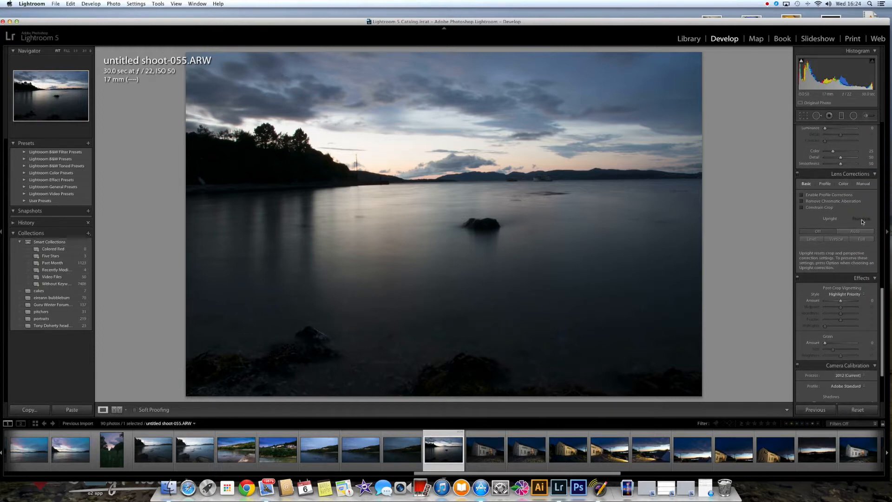
mouse_move(883, 301)
left_mouse_down()
mouse_move(882, 277)
mouse_move(879, 286)
left_mouse_up()
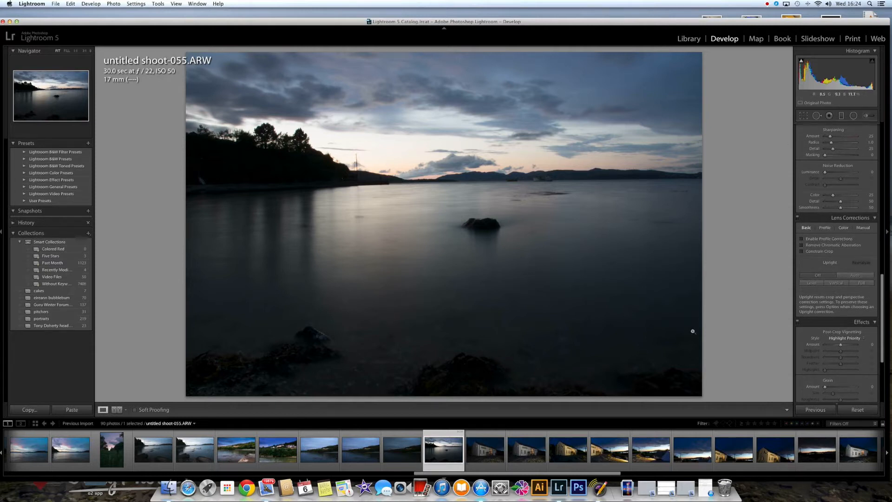
left_click(824, 227)
left_click(802, 239)
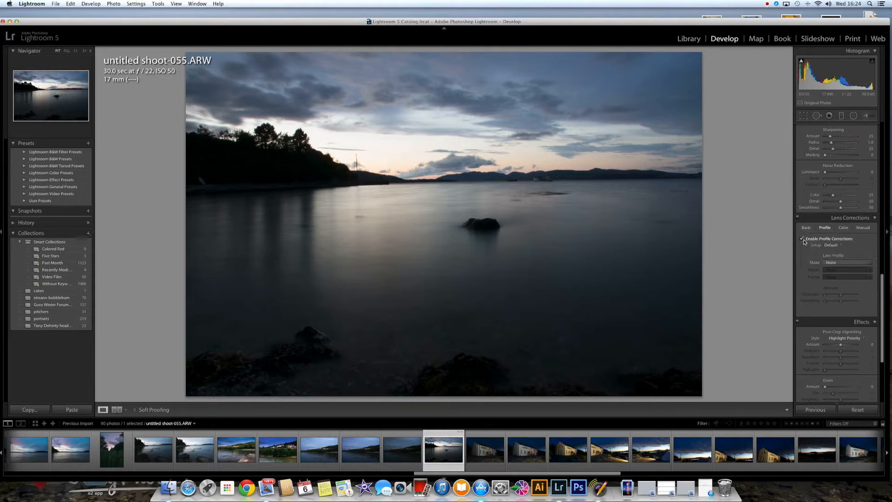
left_click(844, 263)
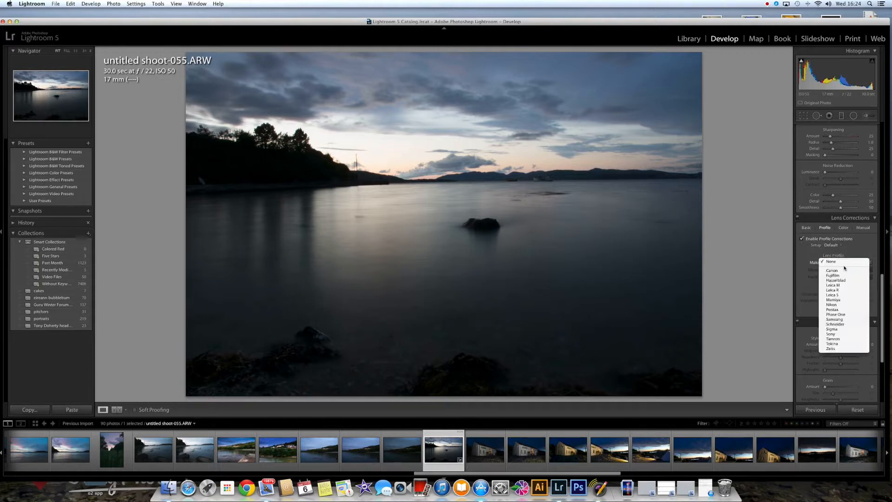
left_click(840, 339)
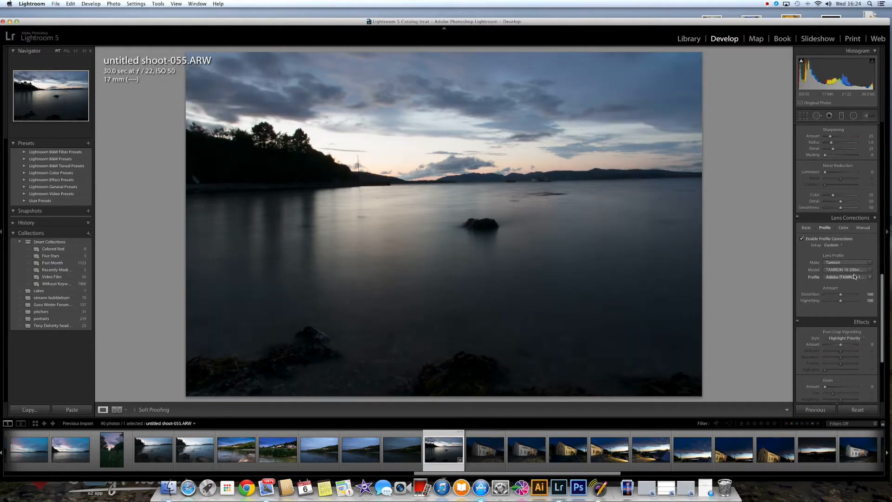
left_click(846, 270)
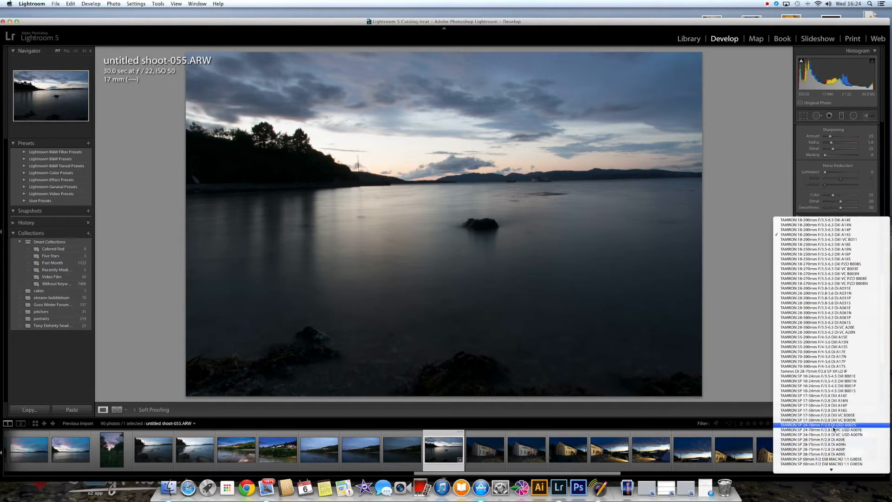
left_click(819, 396)
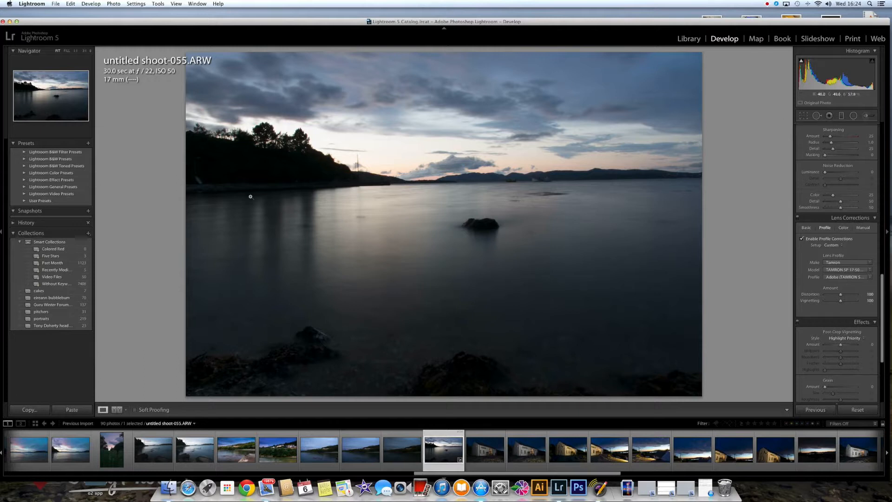
- Turn on chromatic aberration removal, comparing its effect on the hills and mast along the horizon at close zoom
left_click(807, 227)
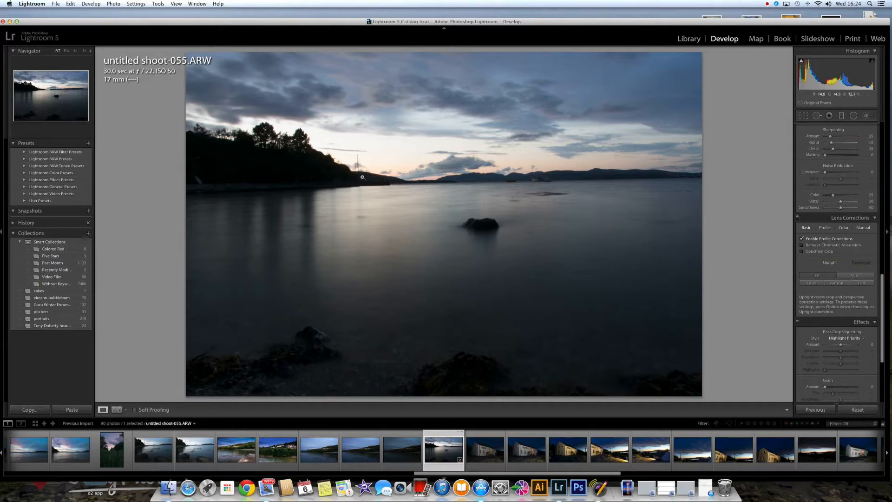
left_click(489, 167)
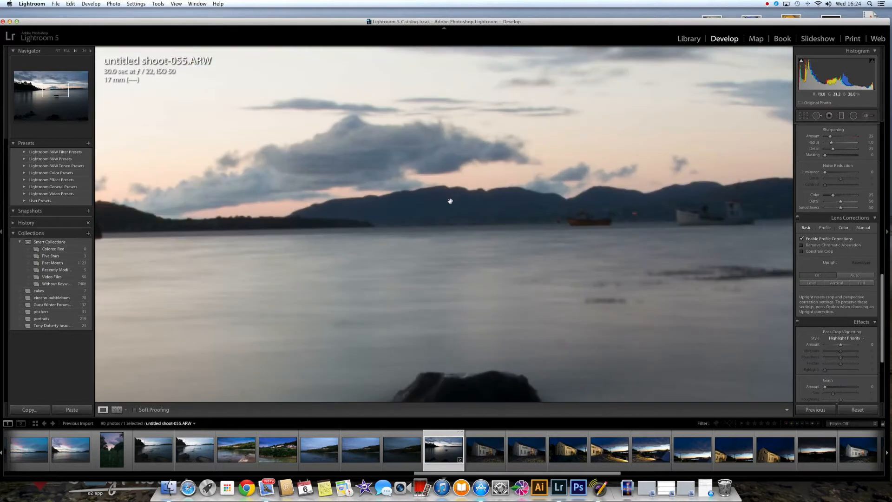
left_click_drag(400, 204, 492, 197)
left_click_drag(354, 211, 547, 228)
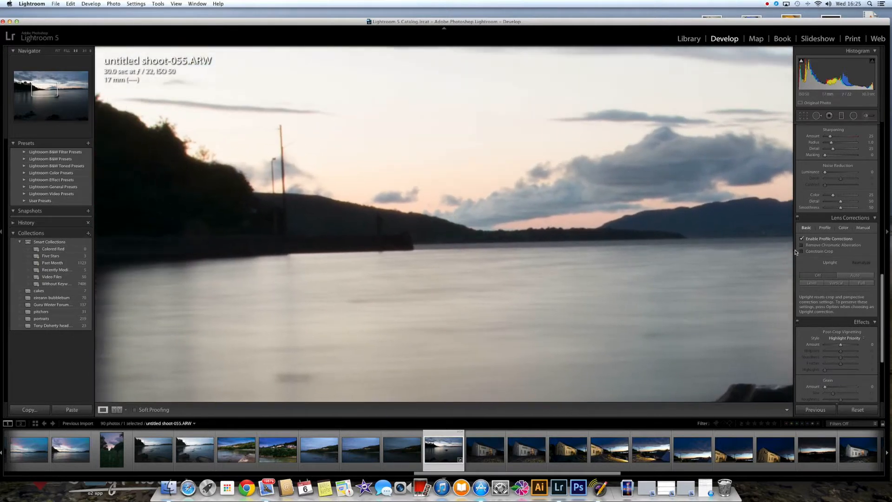
left_click(801, 245)
left_click(801, 245)
left_click(801, 246)
left_click(582, 235)
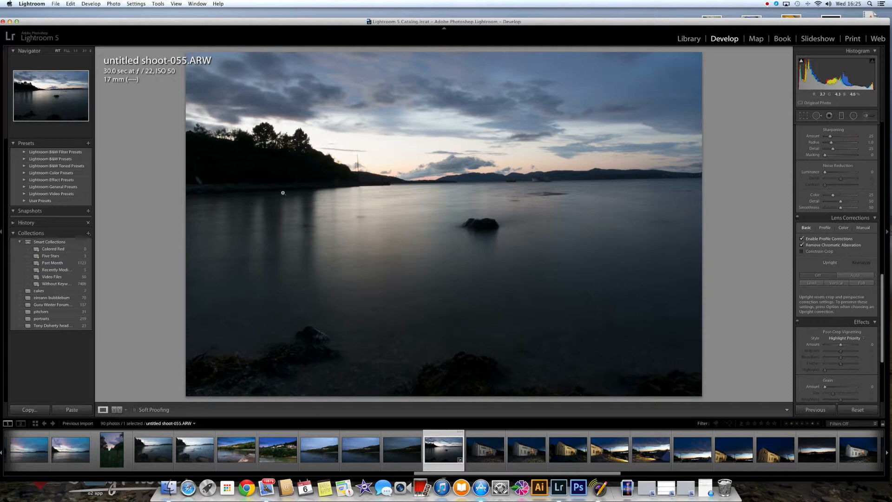
- Try straightening the photo in Crop & Straighten by tracing the Angle tool along the waterline across the full width
left_click(806, 117)
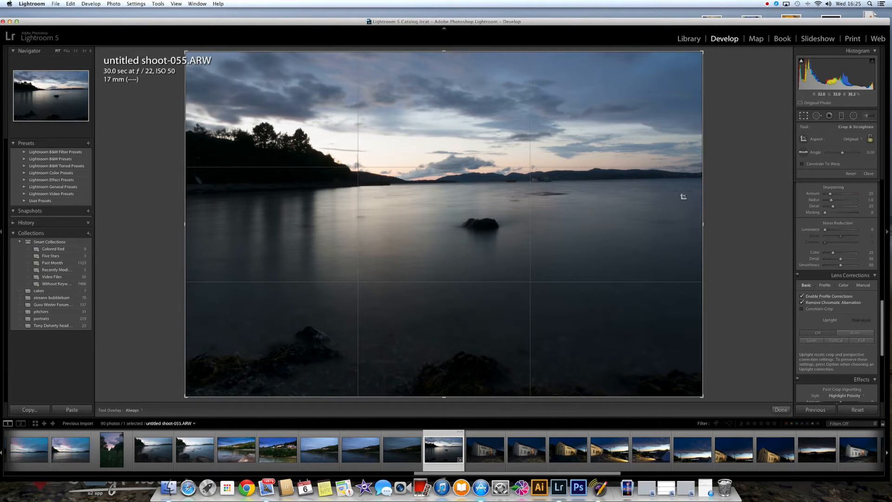
left_click(804, 116)
left_click(804, 116)
left_click(803, 153)
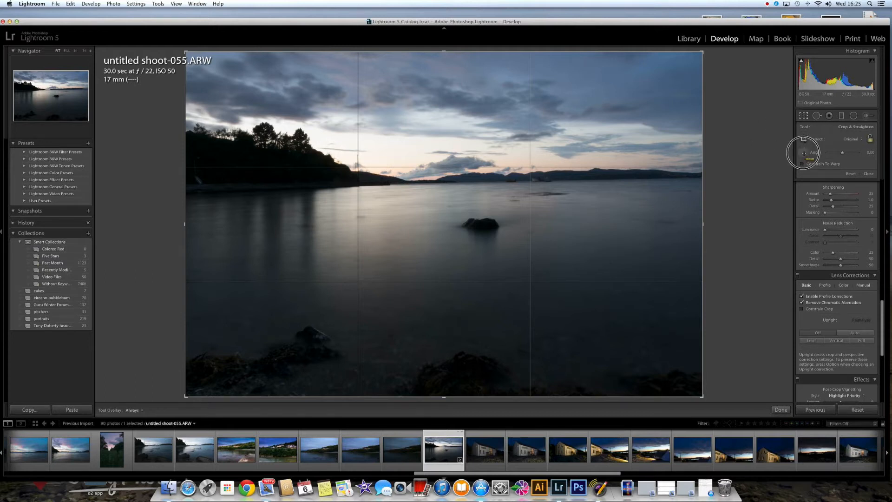
left_click_drag(702, 178, 203, 185)
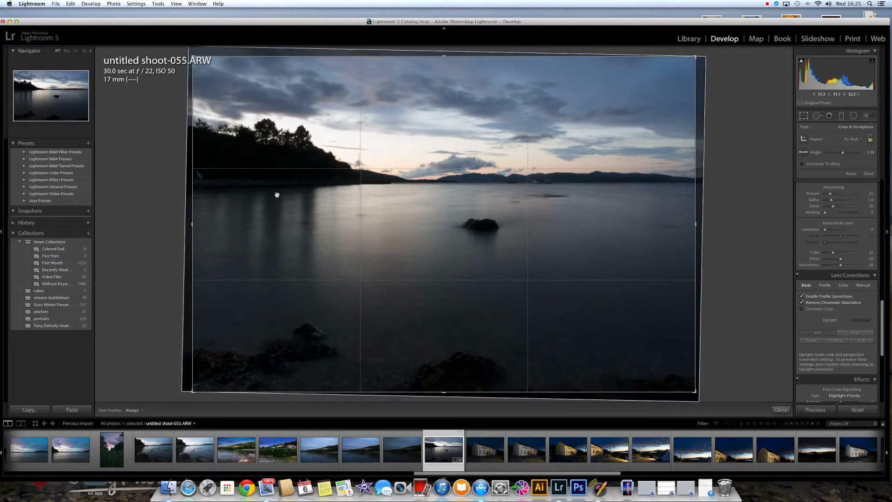
key("Return")
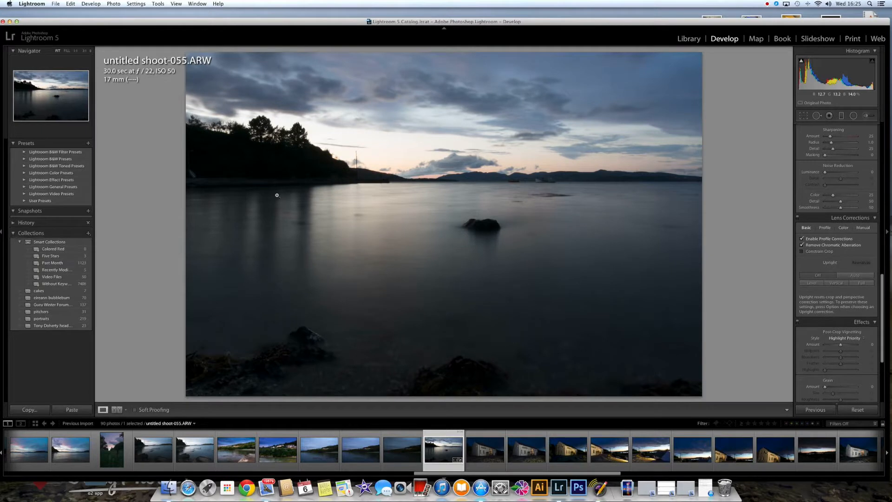
- Compare the straightened photo with its Before view and undo the crop angle
key("backslash")
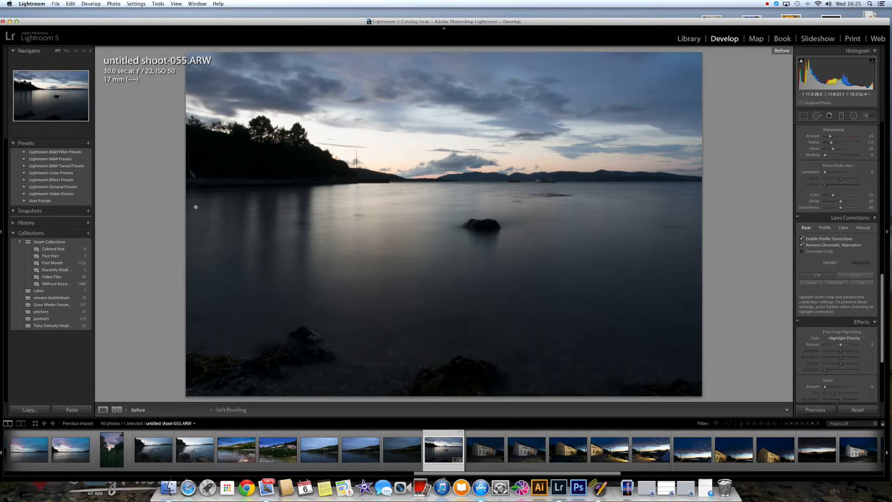
key("backslash")
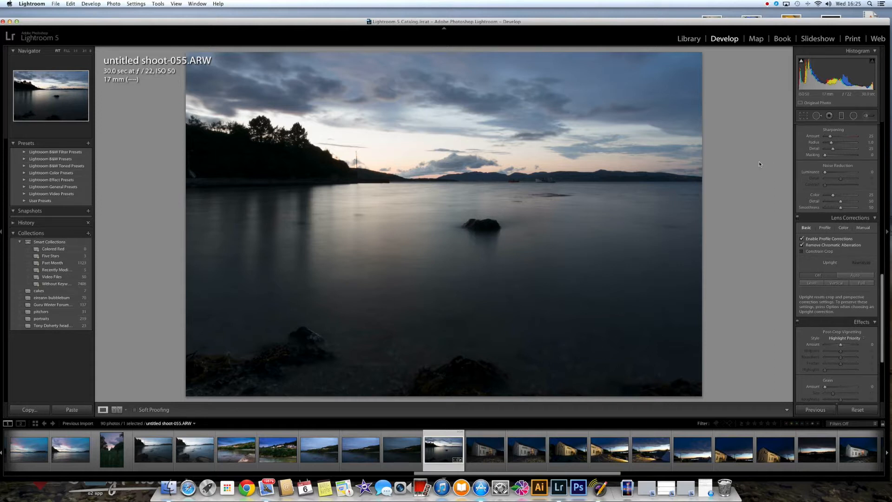
key("super+z")
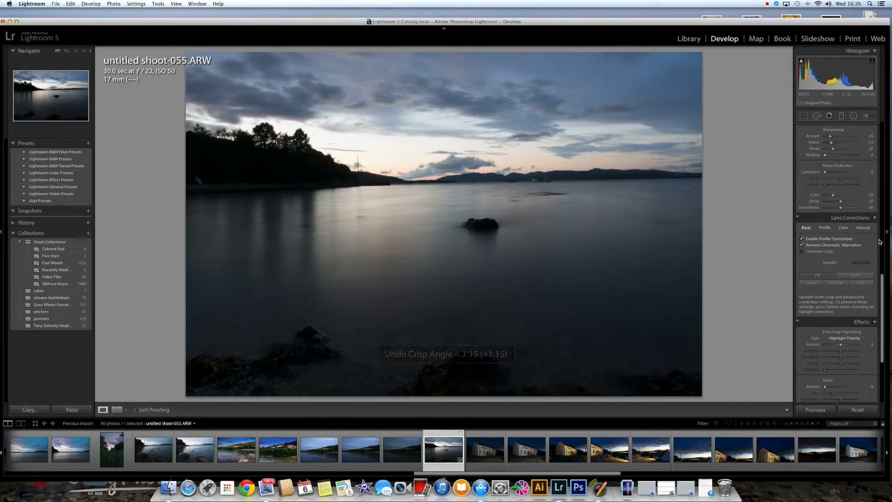
- Level the photo's horizon with an Upright lens correction
mouse_move(881, 287)
left_mouse_down()
mouse_move(877, 346)
mouse_move(882, 286)
left_mouse_up()
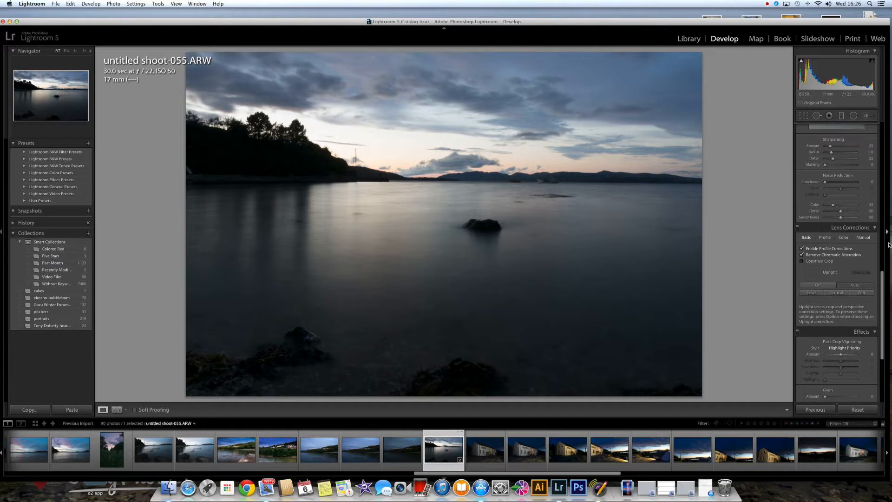
left_click_drag(884, 290, 884, 118)
left_click_drag(884, 155, 881, 254)
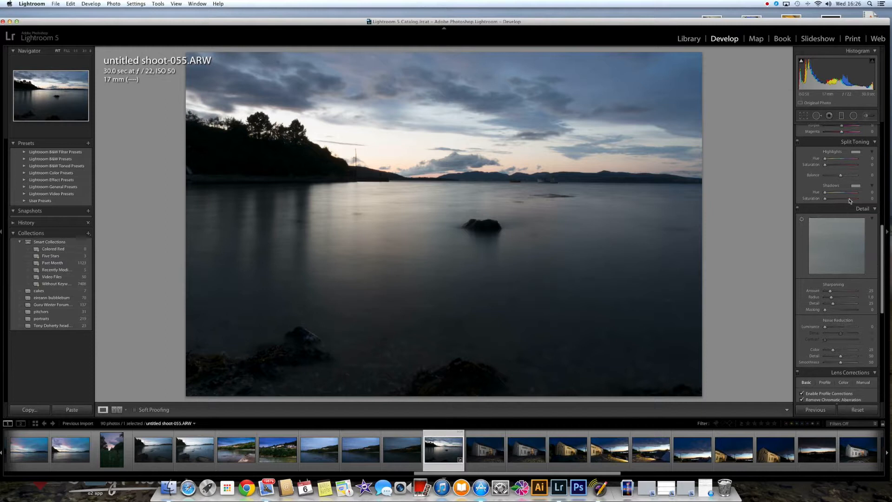
- Inspect the rock in the middle of the water at close zoom
scroll(885, 283, "down", 1)
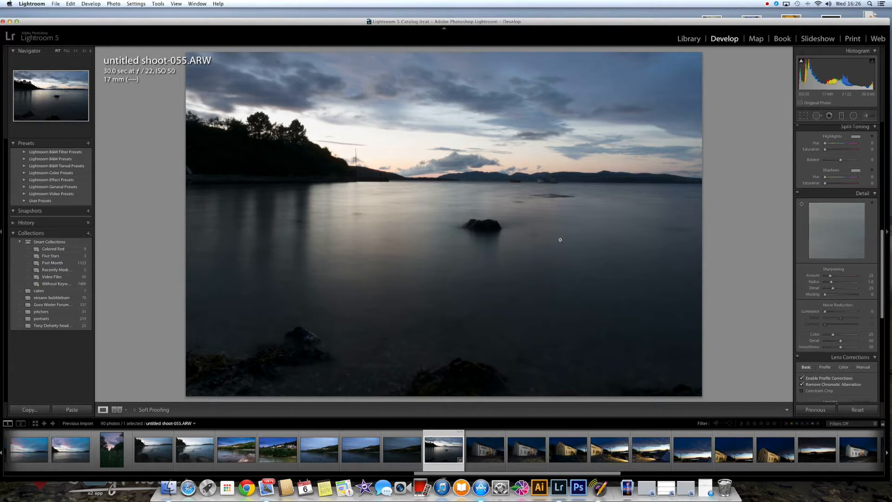
left_click(492, 226)
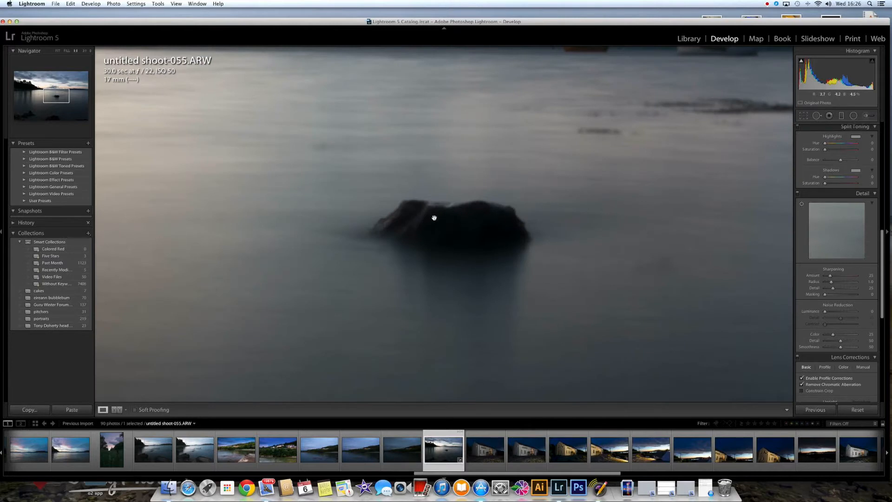
left_click(500, 231)
- Raise the photo's Shadows to +100 and lower its Highlights to about -88
scroll(880, 274, "up", 5)
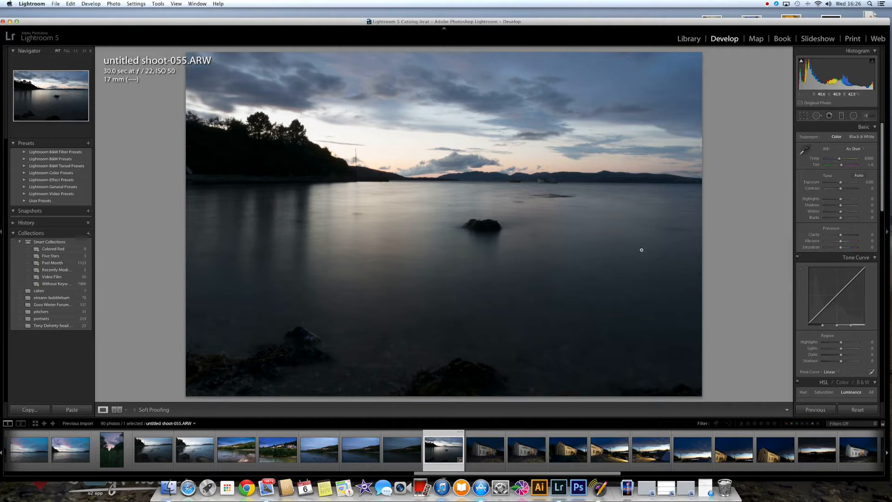
left_click_drag(840, 205, 872, 208)
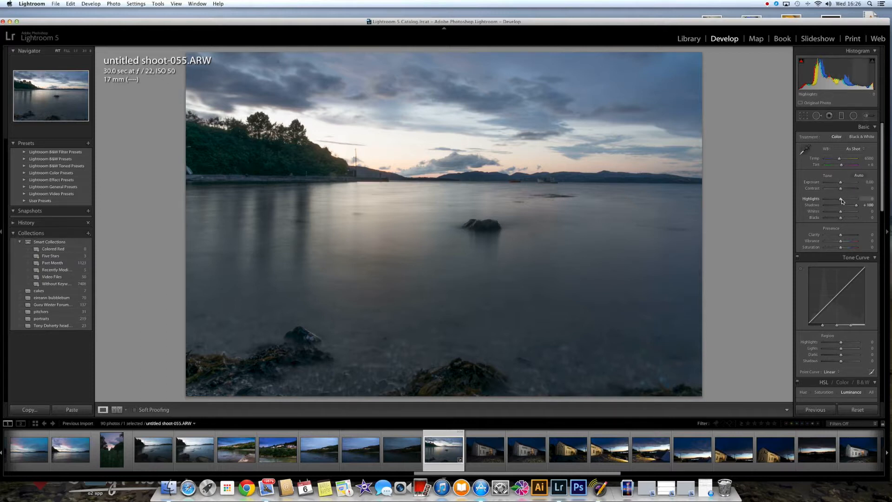
left_click_drag(841, 200, 826, 202)
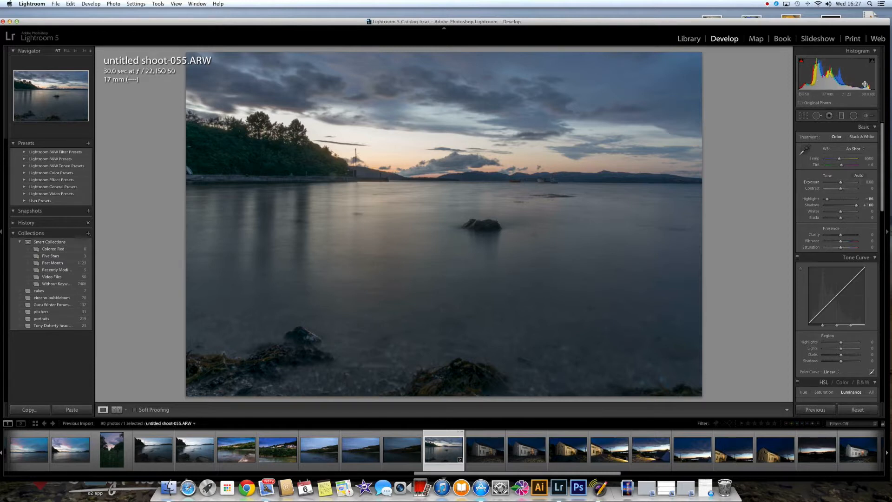
- Set the Whites to +51, using the clipping preview to check the bright sky
left_click(841, 213)
left_click_drag(841, 213, 850, 213)
key("alt")
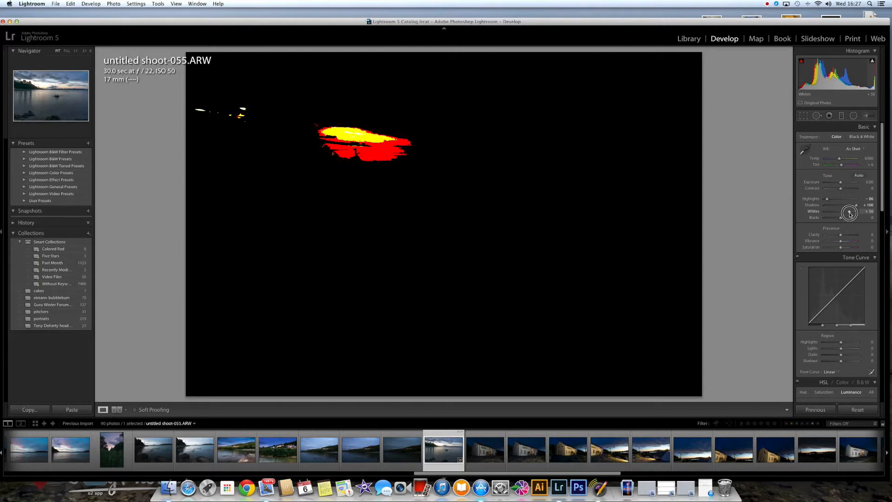
left_click_drag(849, 213, 847, 214)
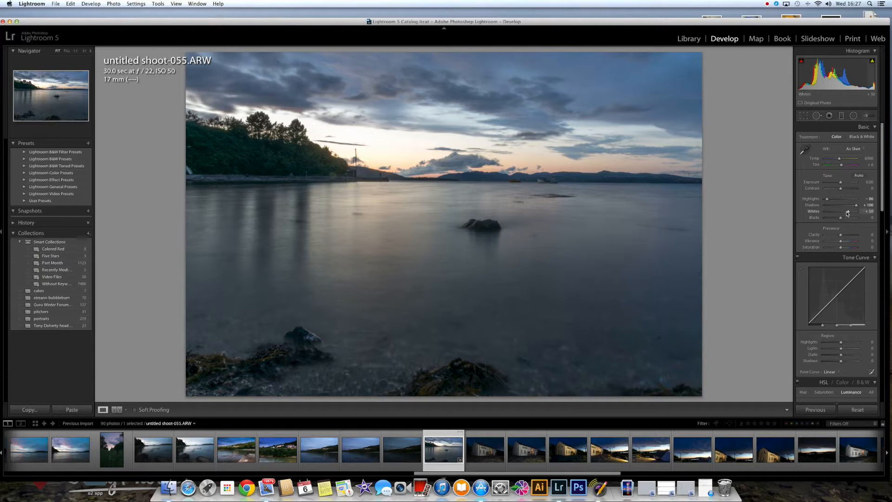
left_click_drag(848, 214, 849, 213)
- Set the Blacks to -18, using the clipping preview to check the trees and foreground rocks
left_click(835, 222)
left_click_drag(840, 218, 837, 219)
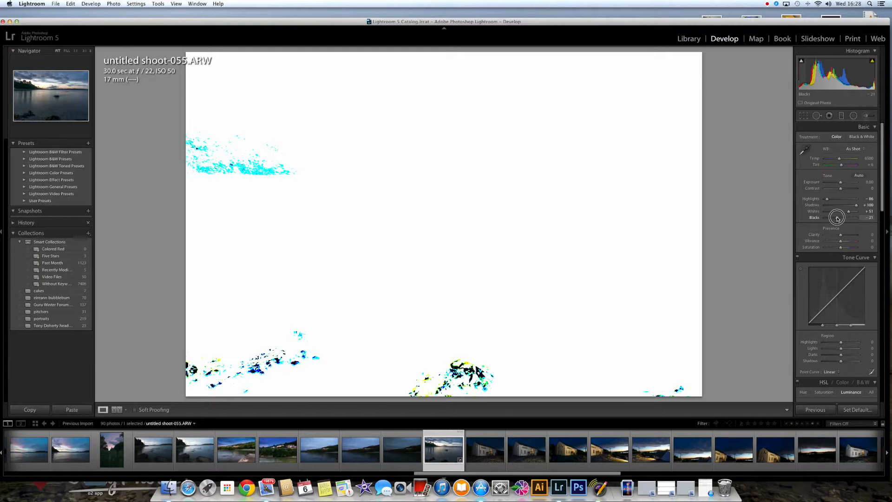
left_click_drag(838, 218, 838, 218)
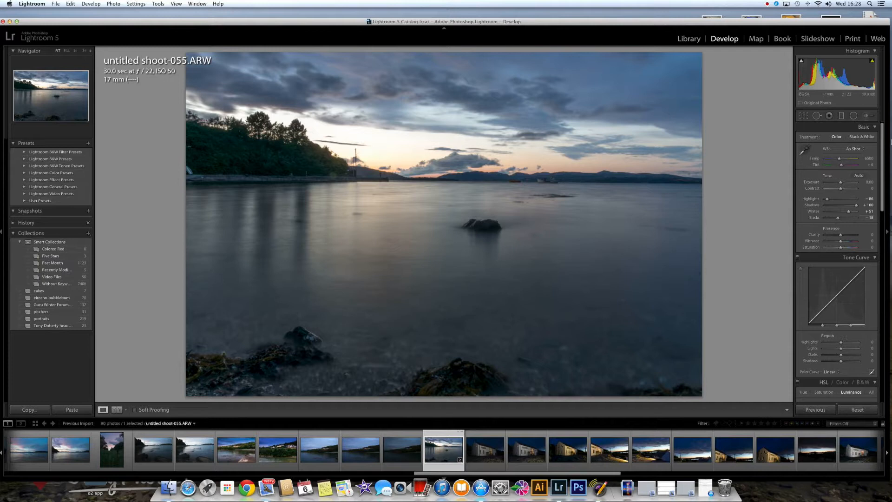
- Bring up the sharpening and noise reduction settings and examine the detail of the rock and surrounding water at close zoom
left_click_drag(881, 163, 881, 263)
left_click(481, 221)
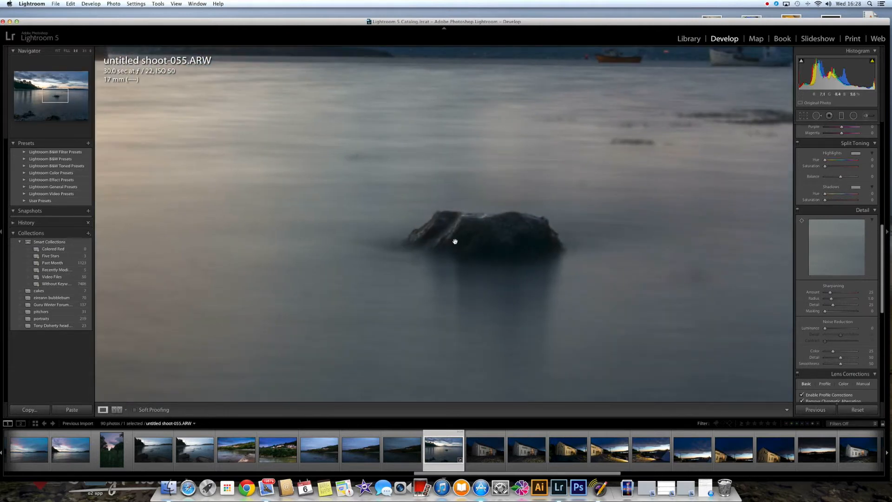
left_click(513, 230)
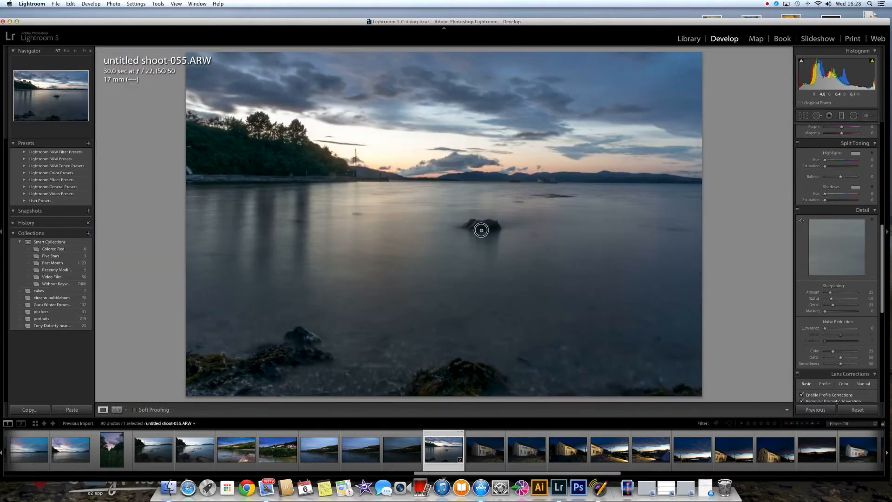
left_click(481, 230)
left_click_drag(476, 239, 435, 266)
left_click_drag(498, 230, 447, 239)
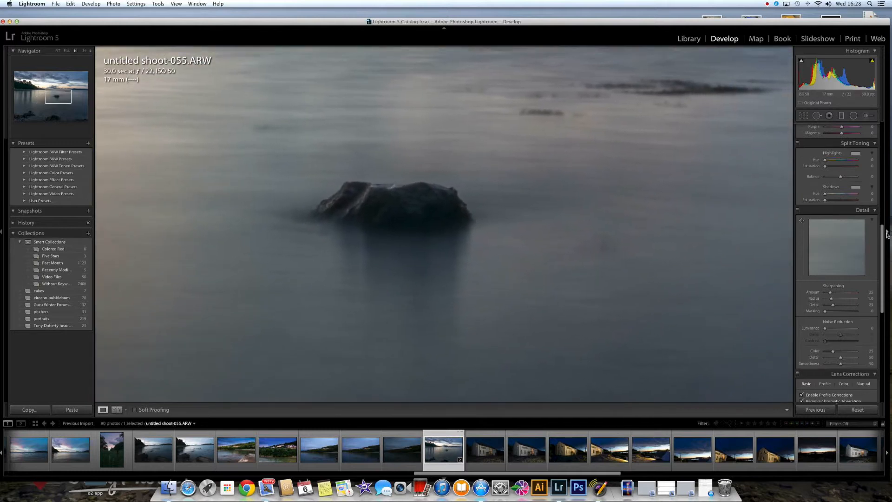
- Raise the Luminance noise reduction to 33 and check the rock and the surrounding water at close zoom
left_click_drag(881, 239, 881, 266)
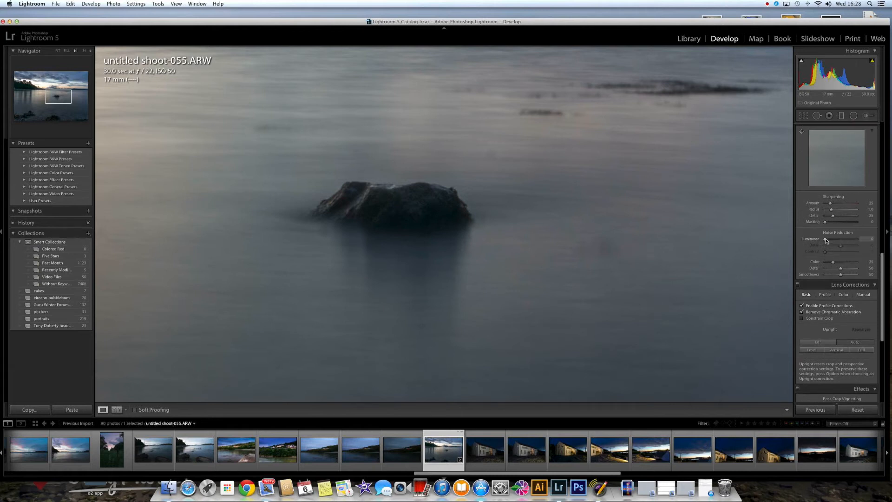
left_click_drag(826, 240, 836, 240)
left_click(425, 199)
left_click_drag(425, 200, 434, 223)
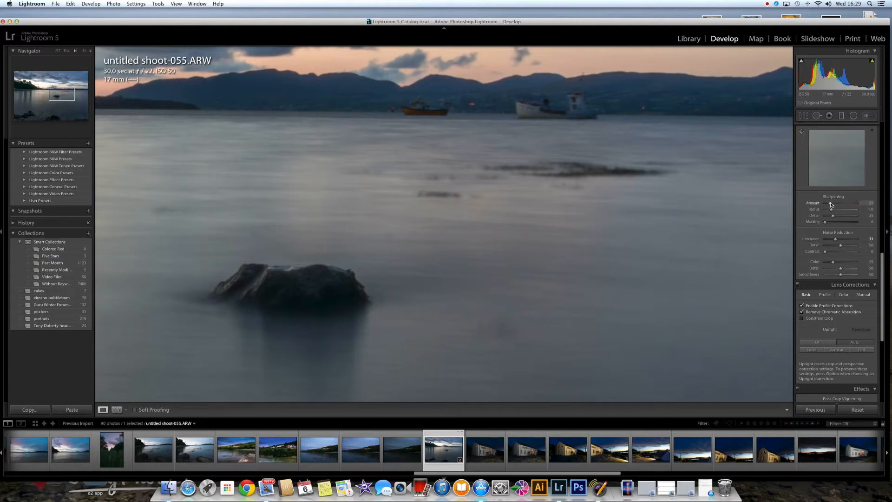
- Raise the sharpening Amount to 73 and check the rock, water and distant boats at close zoom
left_click_drag(831, 204, 840, 204)
left_click_drag(428, 275, 398, 185)
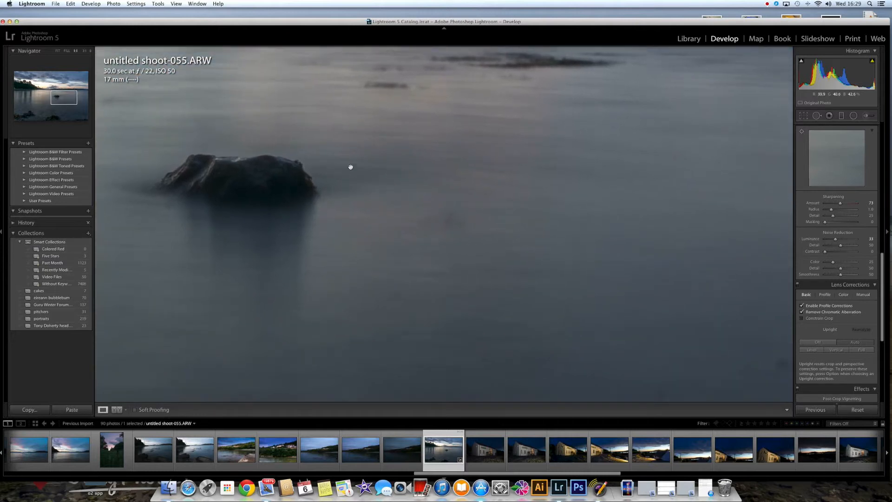
left_click_drag(344, 167, 352, 218)
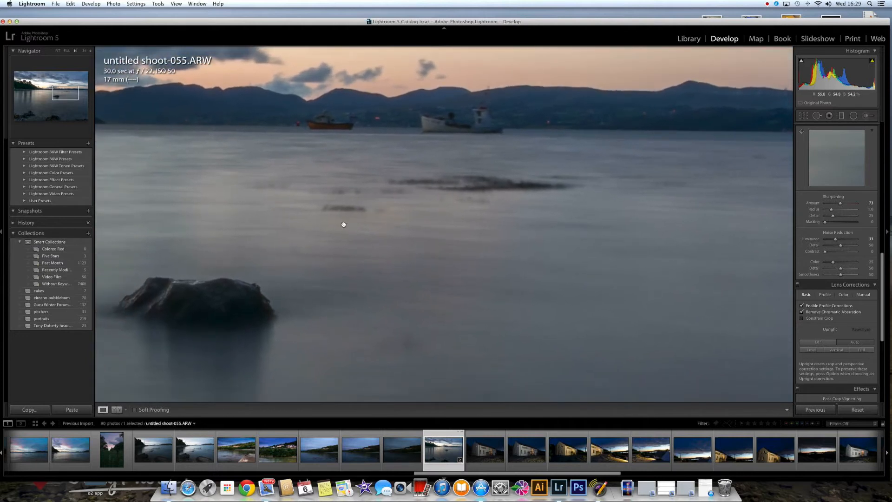
left_click(343, 225)
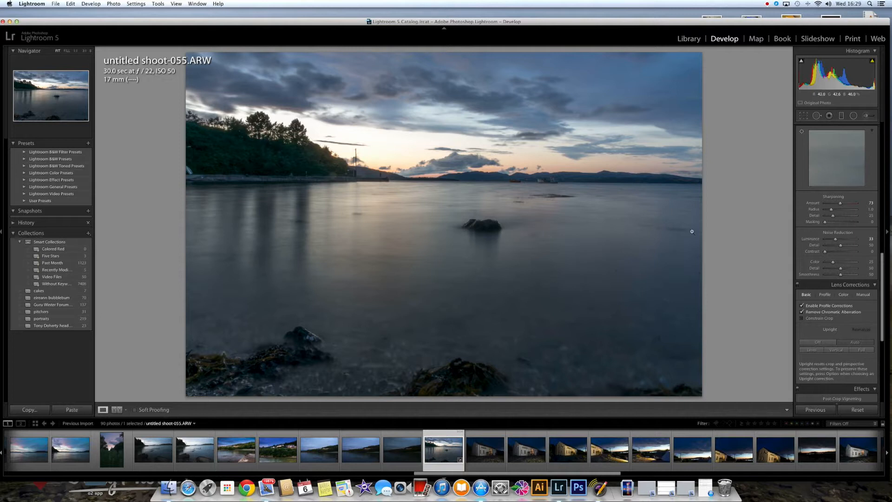
- Set the sharpening Masking to 55 using the black-and-white mask preview, and check the rock at close zoom
left_click(826, 223)
key("alt")
left_click_drag(825, 223, 828, 224)
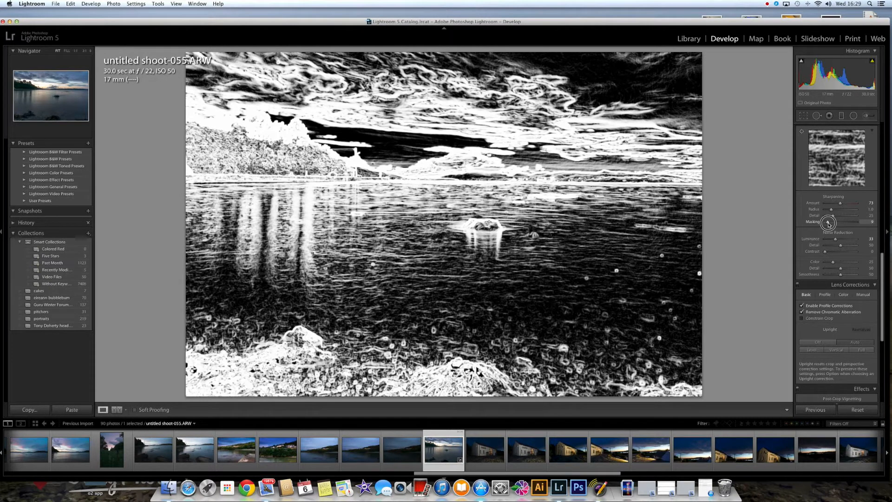
left_click_drag(828, 223, 840, 227)
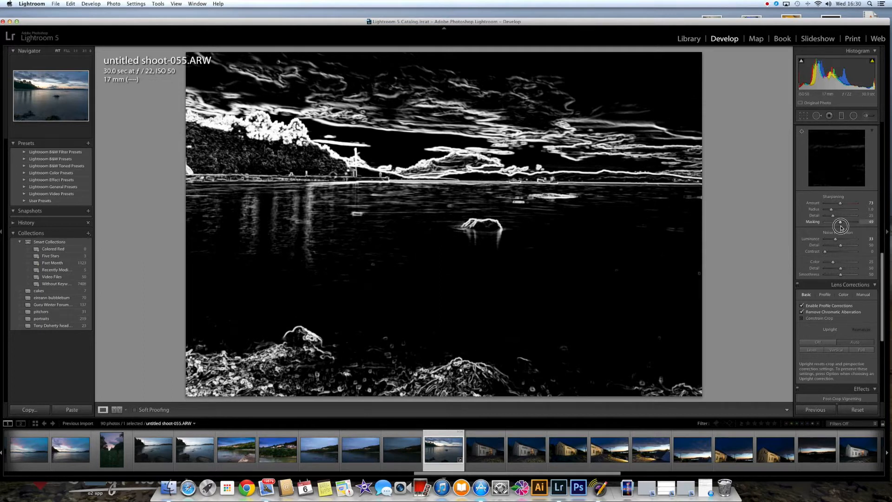
left_click_drag(841, 227, 843, 228)
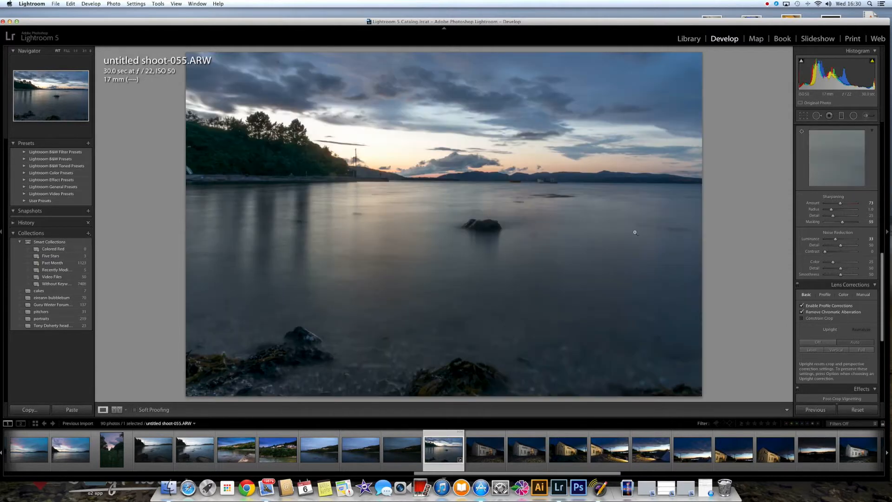
left_click(490, 215)
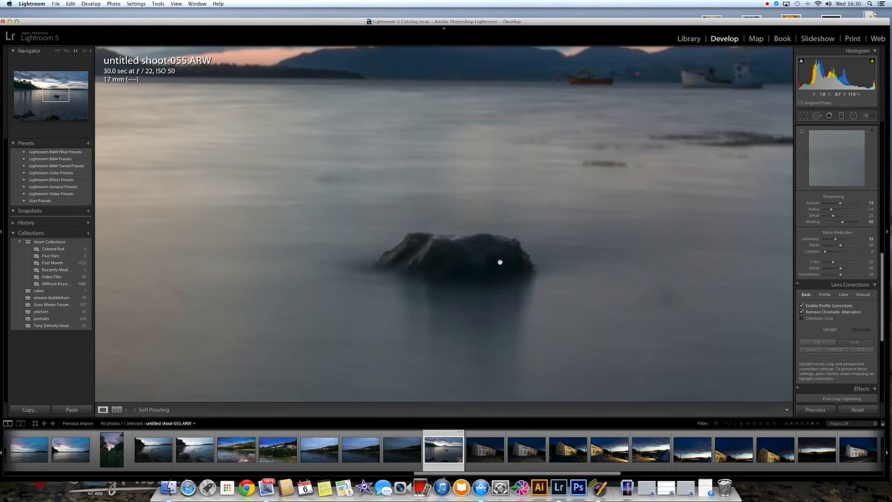
left_click(509, 219)
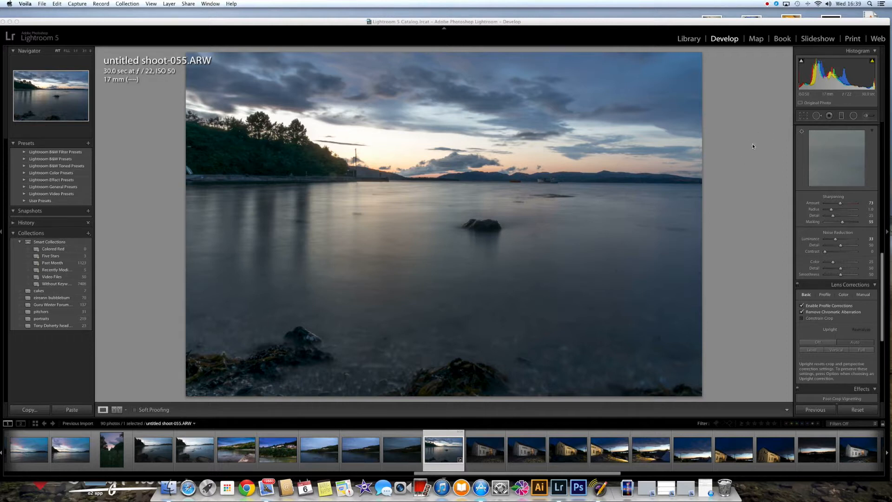
- Heal the dust spots in the dark clouds above the trees with the Spot Removal tool at close zoom
left_click(817, 118)
left_click(815, 117)
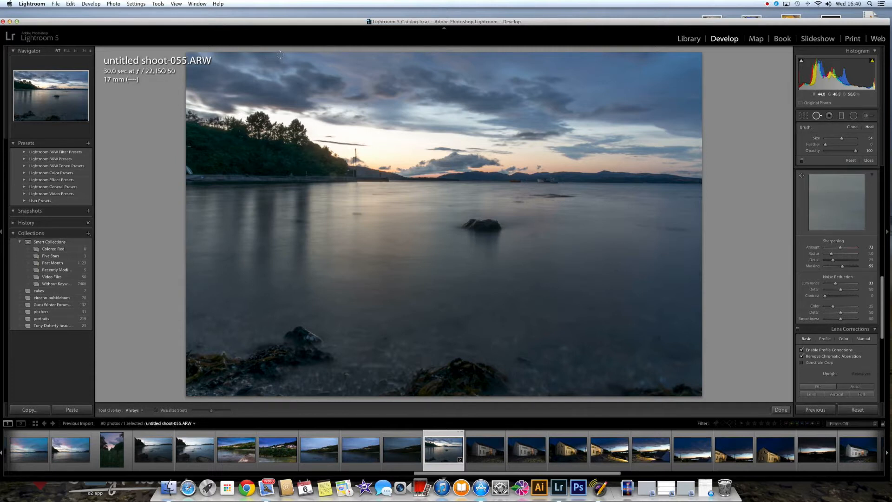
key("z")
key("z")
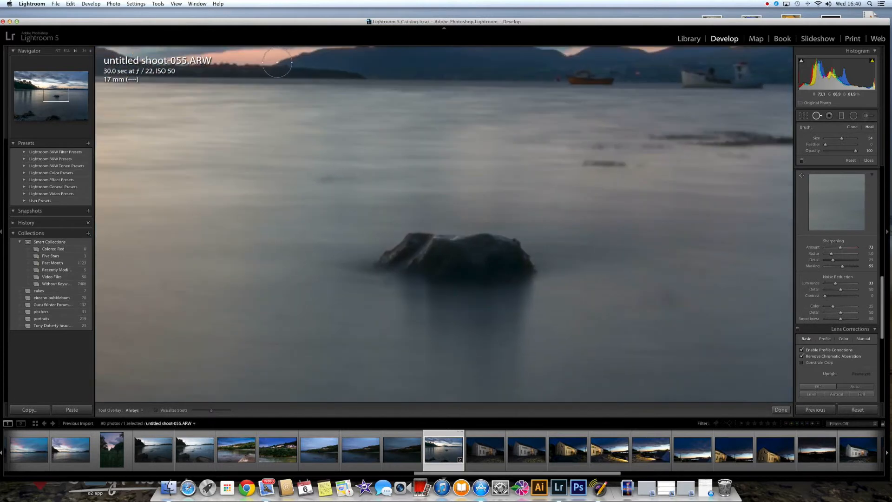
left_click_drag(249, 130, 475, 300)
left_click_drag(289, 133, 538, 311)
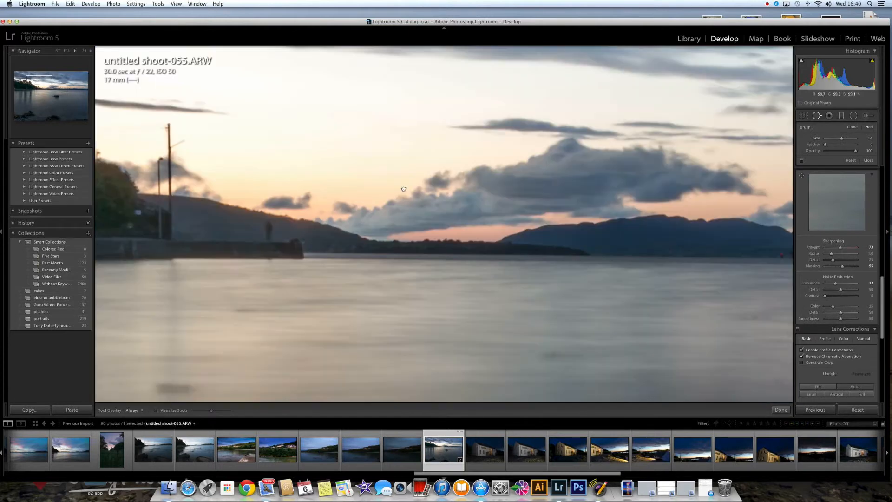
left_click_drag(318, 105, 415, 287)
left_click_drag(320, 234, 462, 193)
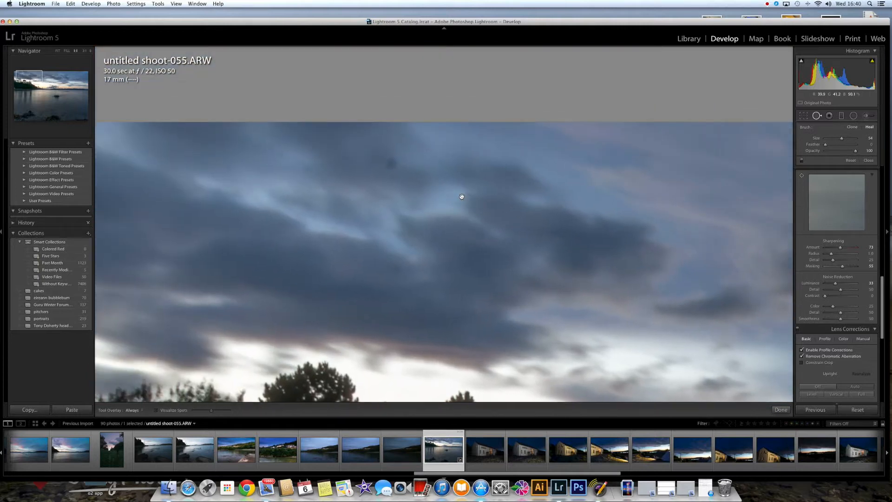
left_click(392, 165)
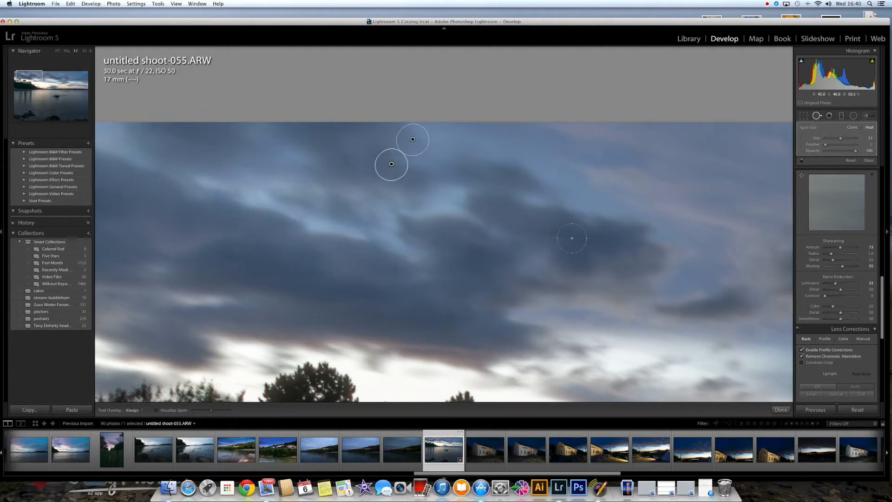
left_click(397, 268)
left_click(380, 315)
left_click(224, 255)
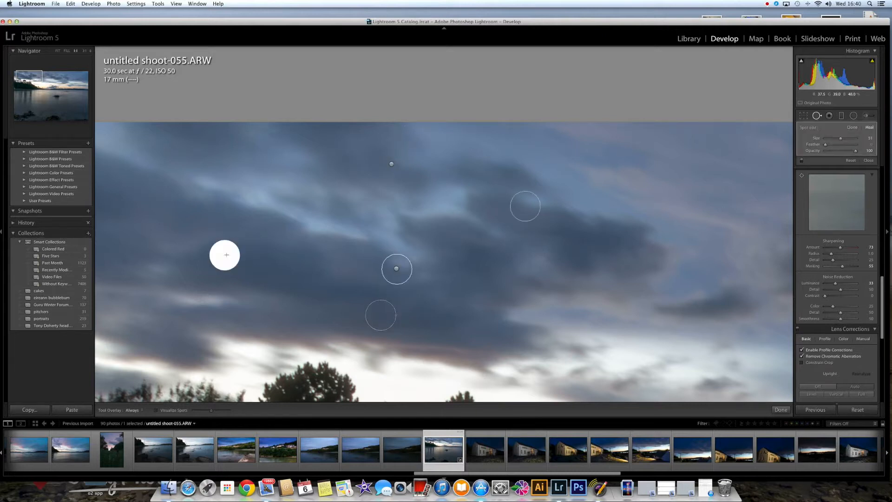
- Heal the dust spot in the cloud band above the bright horizon and close the Spot Removal tool
left_click_drag(531, 232, 302, 211)
left_click_drag(467, 221, 338, 186)
left_click_drag(648, 253, 389, 217)
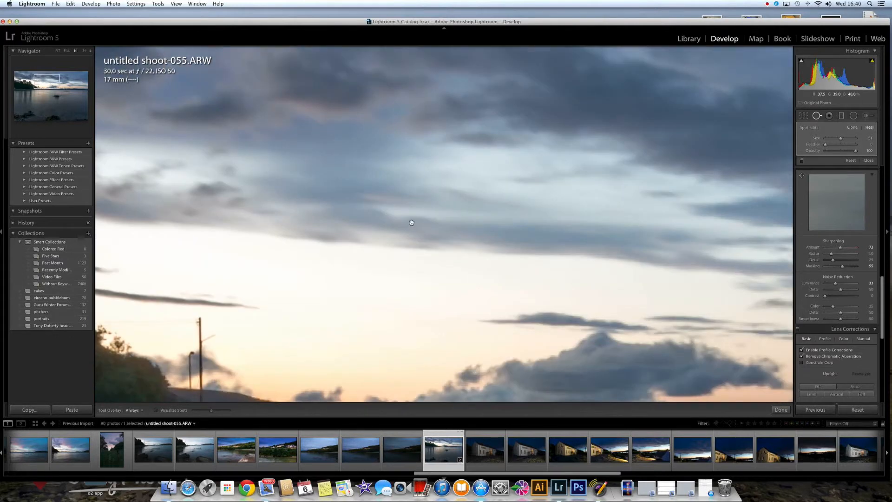
left_click(409, 225)
left_click(817, 116)
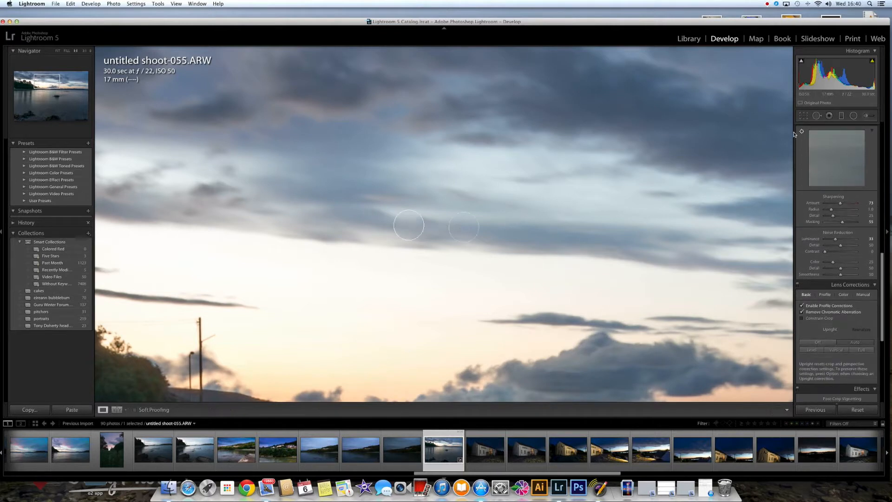
left_click(572, 204)
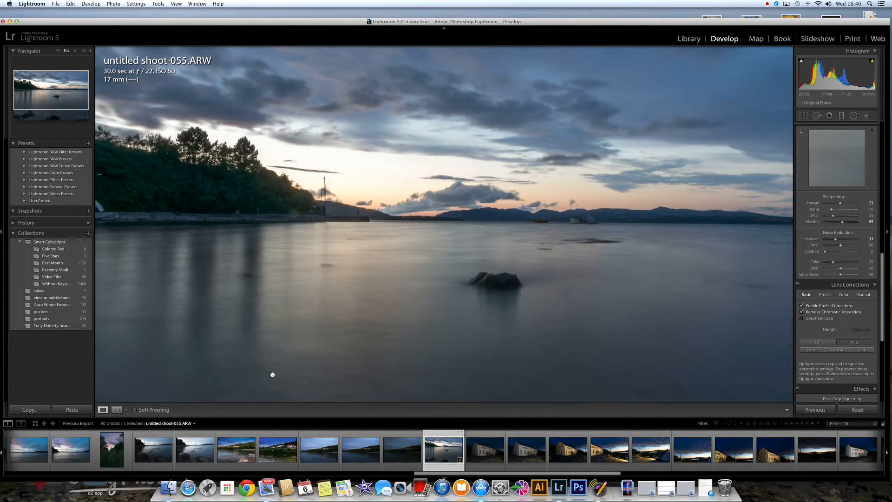
- Reopen Spot Removal and heal the spots in the open water to the lower right of the central rock
left_click(707, 357)
left_click_drag(708, 357, 689, 211)
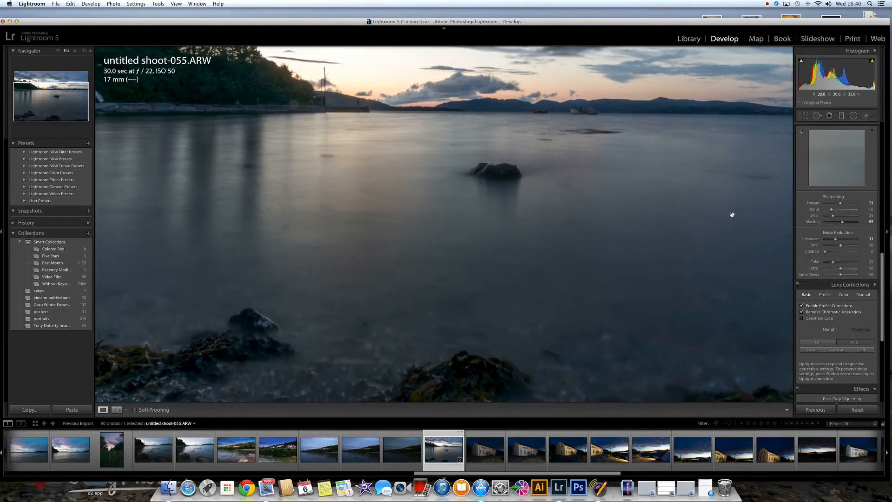
left_click(817, 115)
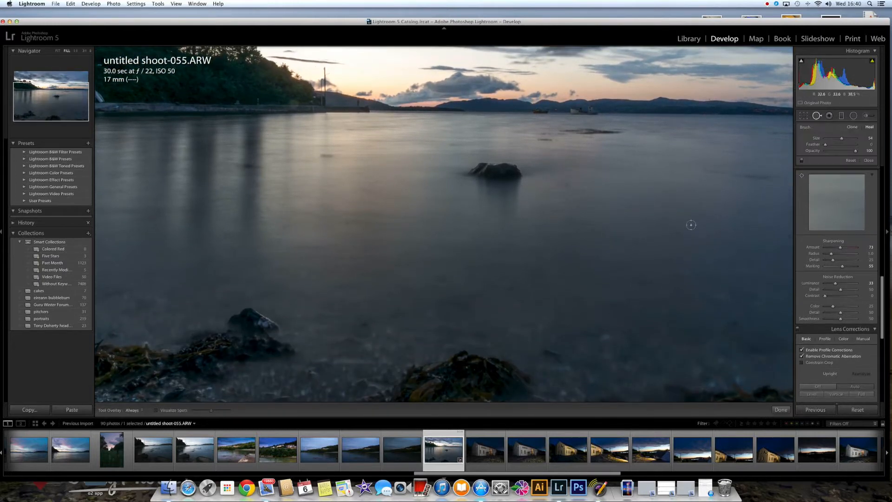
left_click(676, 232)
left_click(635, 241)
left_click_drag(737, 320, 722, 333)
left_click(702, 323)
left_click(756, 297)
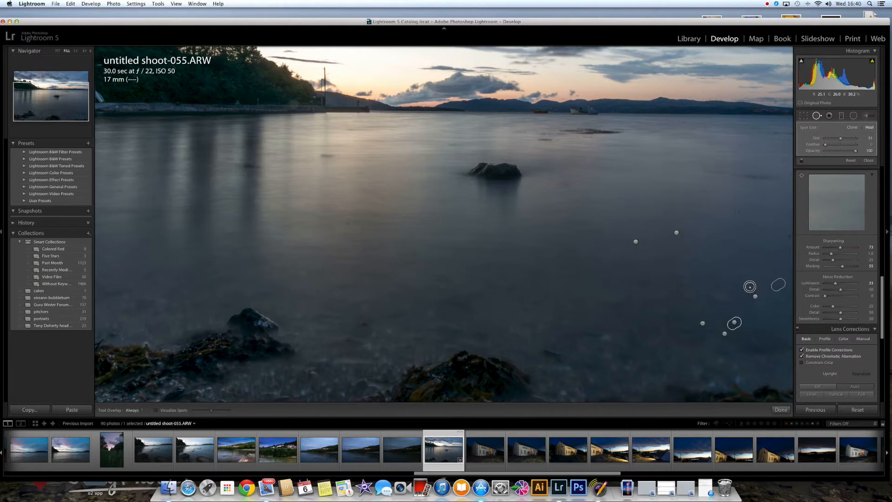
- Heal the remaining spots in the water near the photo's right edge and the one on the distant hills
left_click(749, 286)
left_click_drag(742, 278, 745, 273)
left_click(775, 263)
left_click(791, 236)
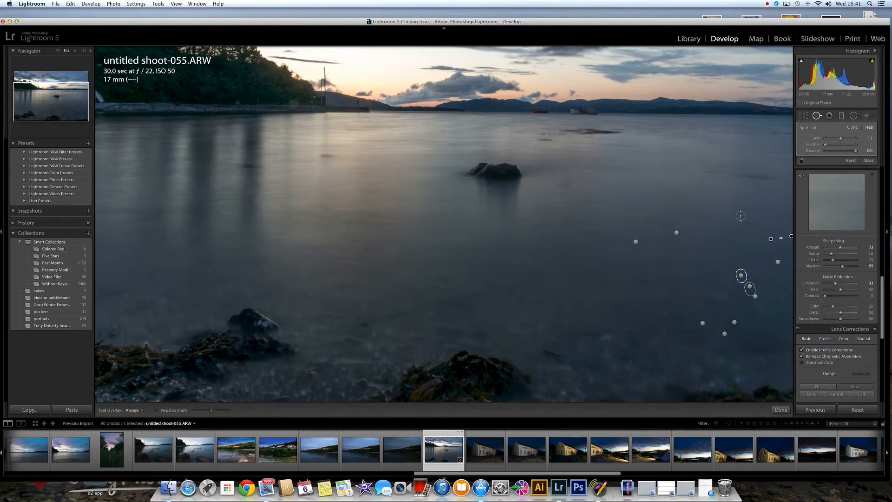
left_click(738, 207)
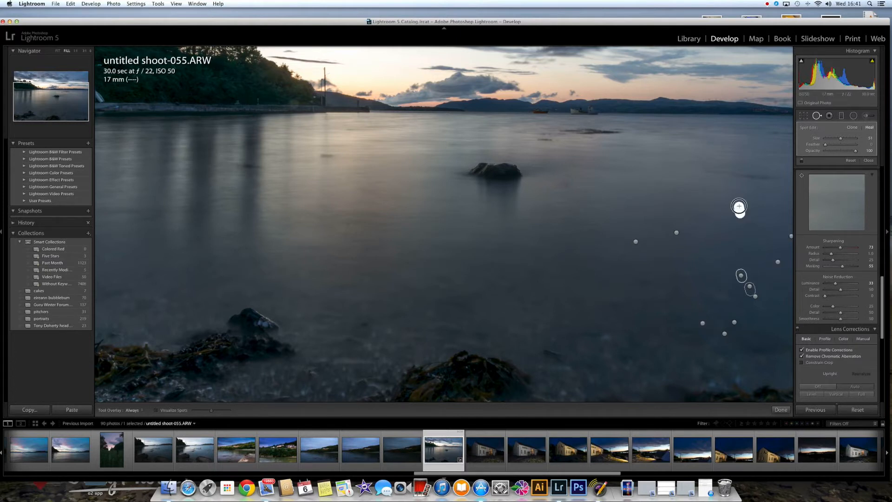
left_click(787, 198)
left_click(774, 99)
- Heal the spots in the water left of the central rock, finish Spot Removal and show the whole photo
left_click(347, 223)
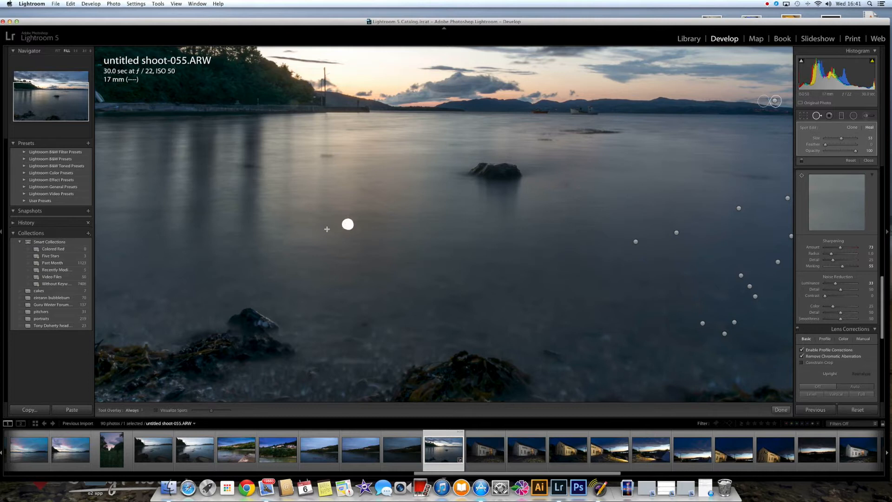
left_click(269, 210)
left_click(820, 116)
key("super+minus")
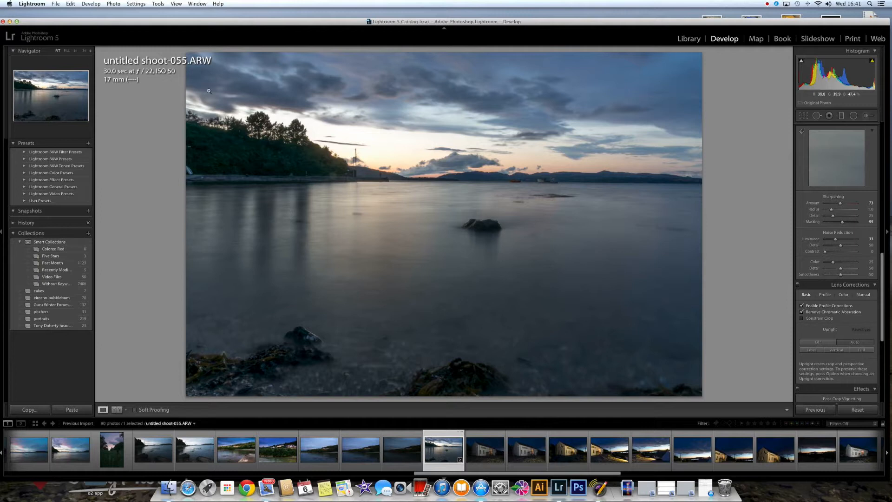
- Raise the photo's Vibrance to +37
left_click_drag(883, 259, 888, 127)
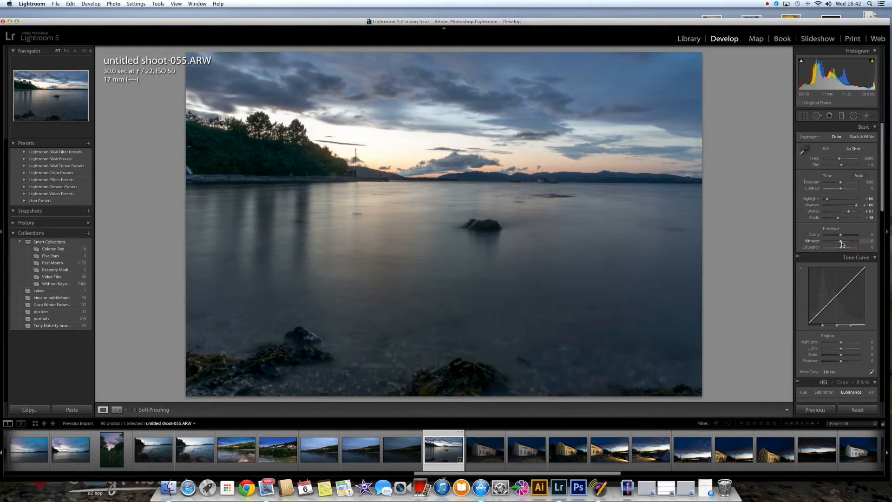
left_click_drag(842, 242, 846, 243)
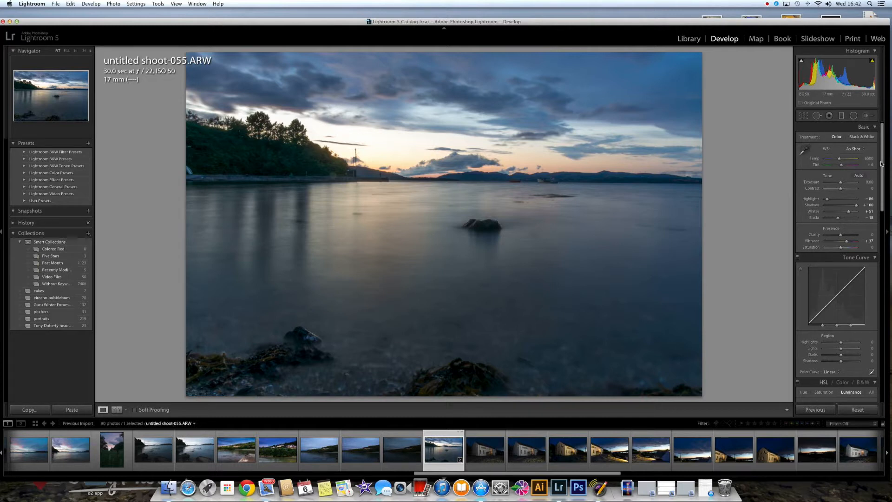
left_click_drag(881, 179, 884, 172)
- Try the Auto white balance on the photo and settle on the Shade preset
left_click(855, 150)
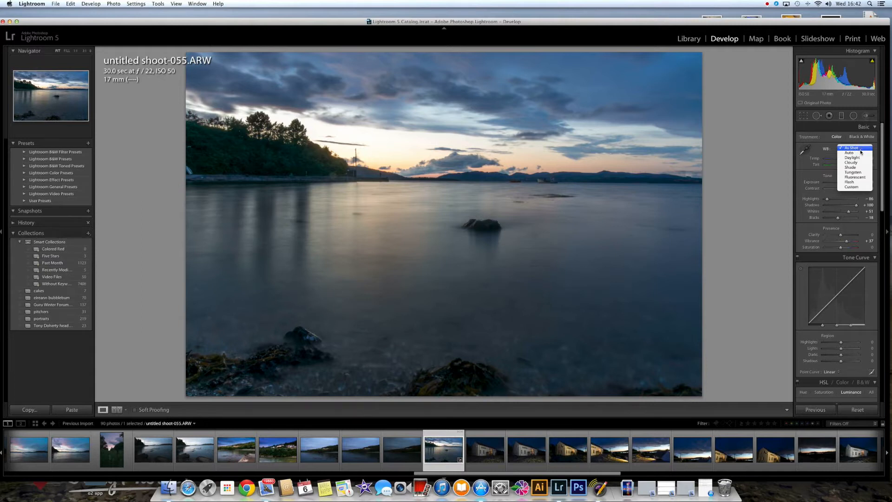
left_click(860, 153)
left_click(860, 154)
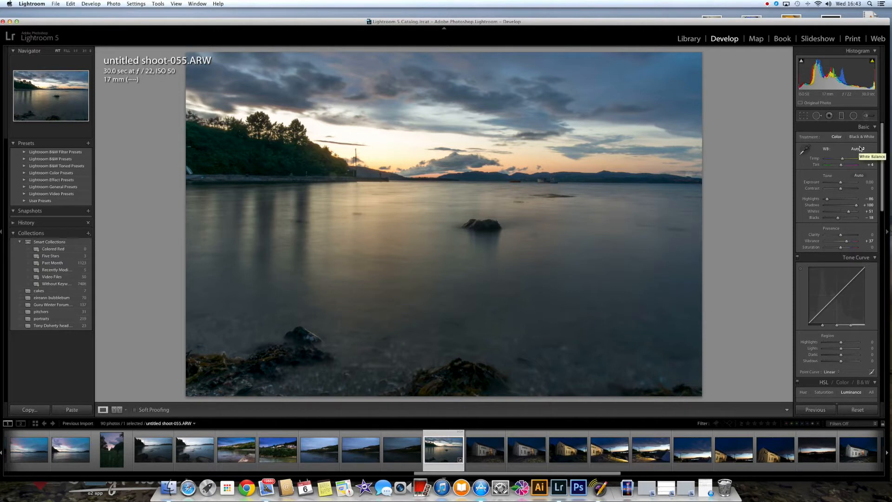
left_click(858, 150)
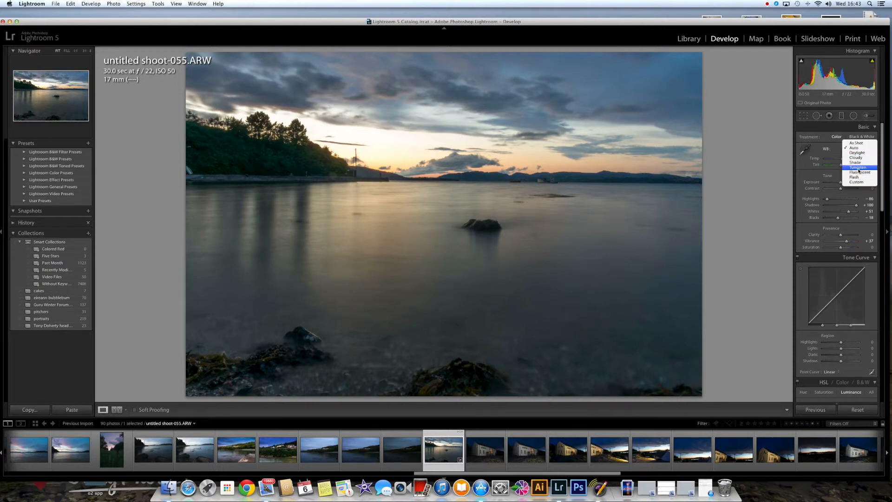
left_click(859, 164)
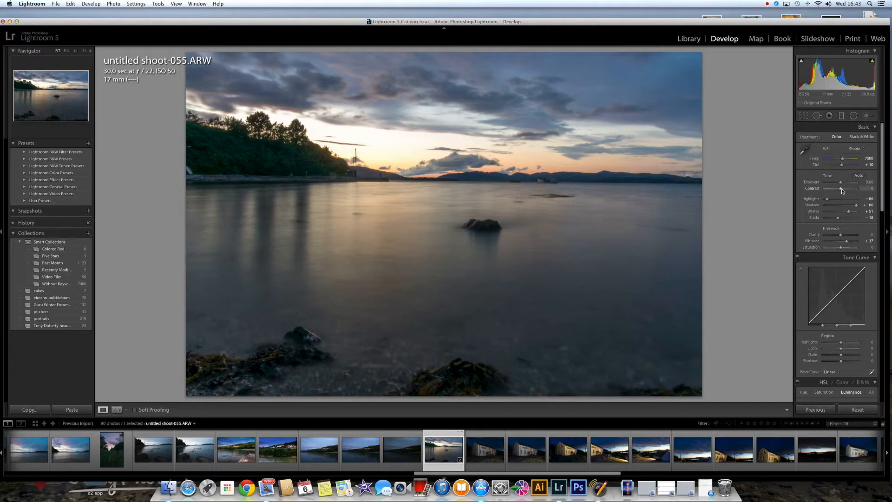
- Raise the photo's Contrast to +14
left_click_drag(841, 190, 842, 191)
left_click_drag(883, 183, 883, 143)
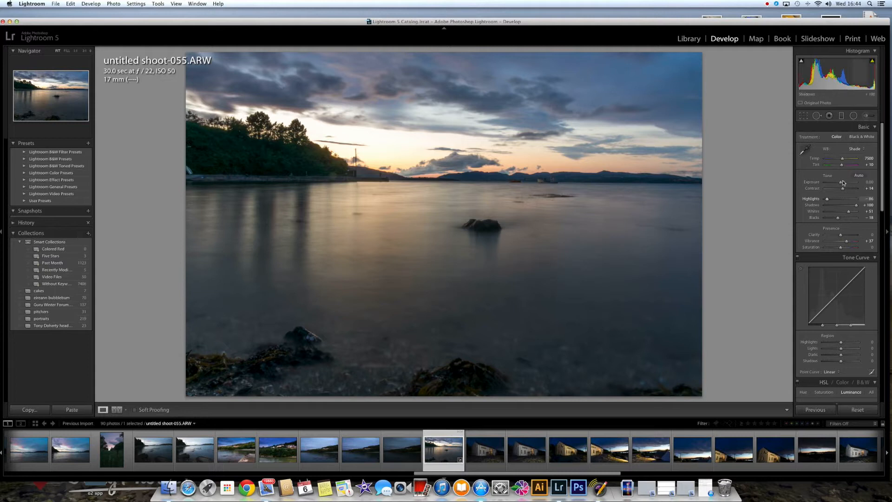
- Lay a graduated filter from the upper sky down to the horizon with Temp 31 and Exposure −0.70
left_click(841, 116)
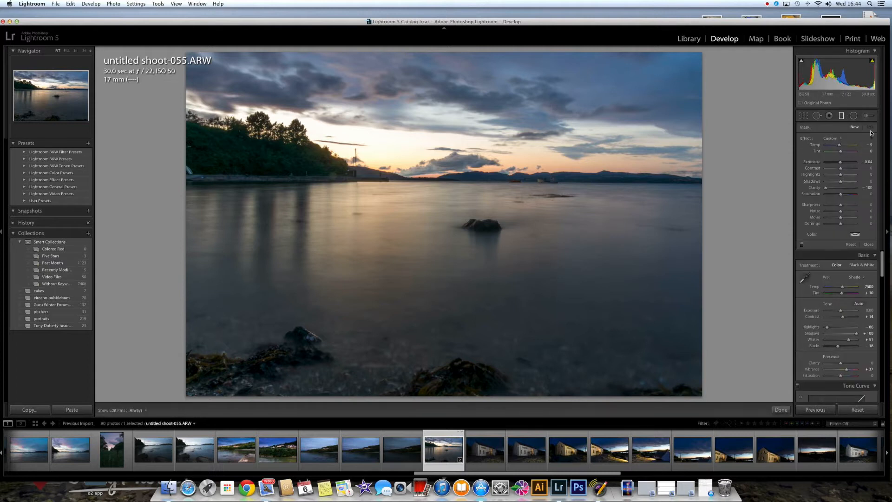
left_click(841, 139)
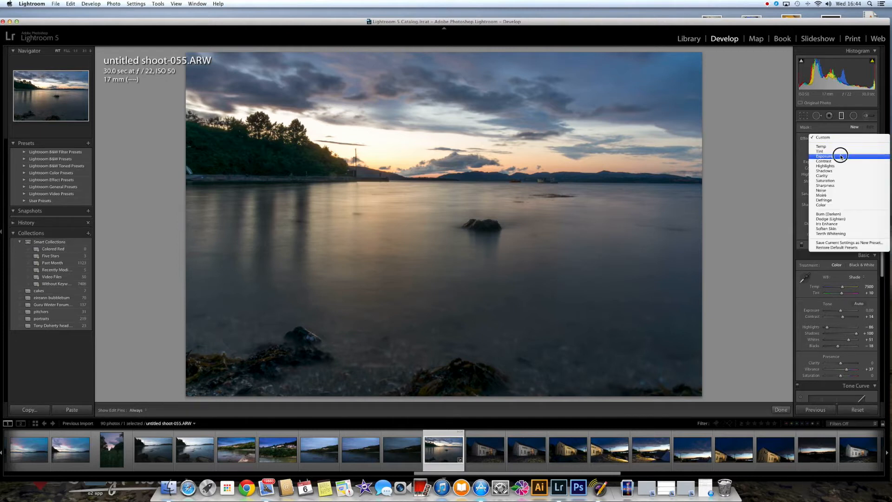
left_click(841, 157)
left_click_drag(840, 161, 848, 147)
left_click(841, 147)
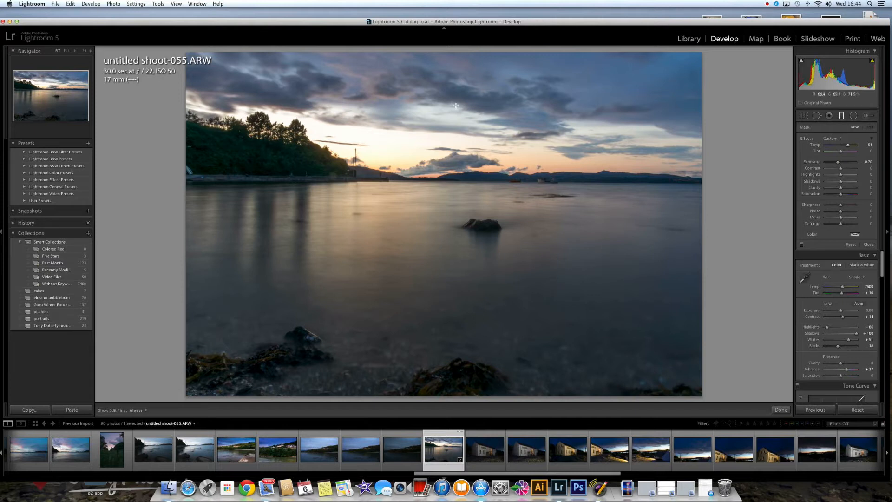
left_click_drag(454, 104, 456, 178)
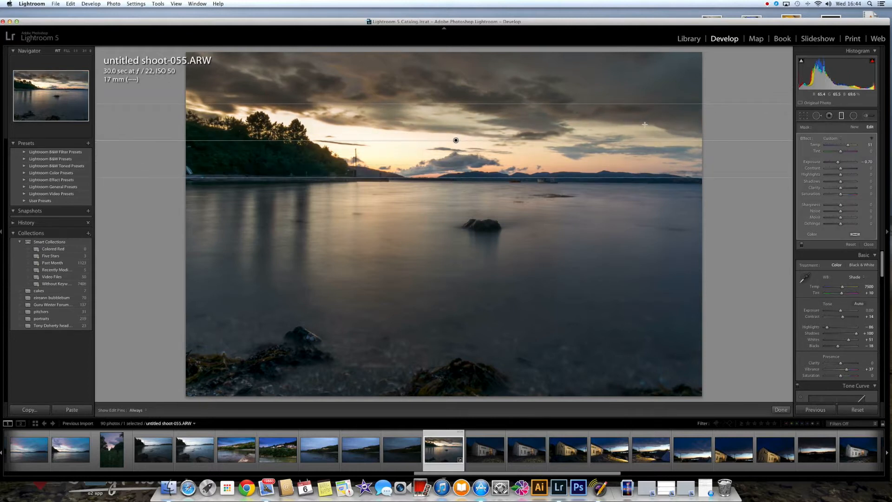
- Refine the sky's graduated filter to Temp 20, Exposure −0.54 and Clarity 100, and finish editing it
left_click(846, 146)
left_click_drag(846, 146, 839, 164)
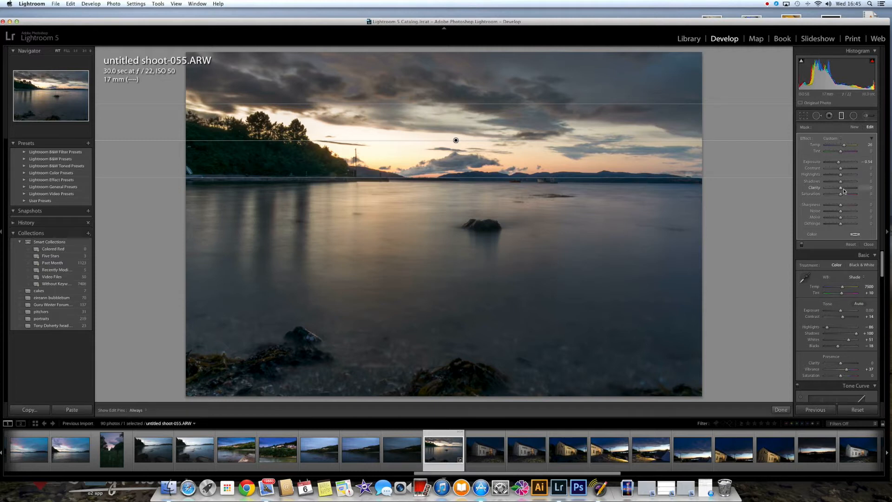
left_click_drag(841, 190, 861, 191)
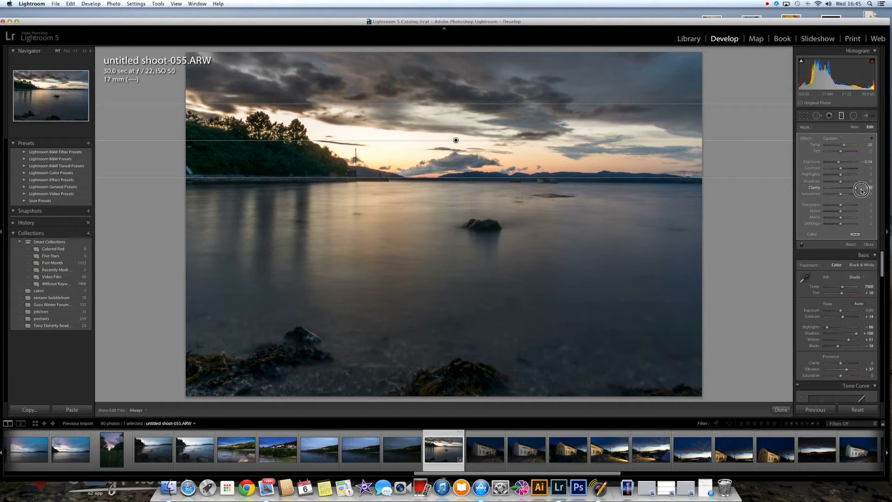
mouse_move(861, 190)
left_mouse_down()
mouse_move(812, 193)
mouse_move(858, 197)
left_mouse_up()
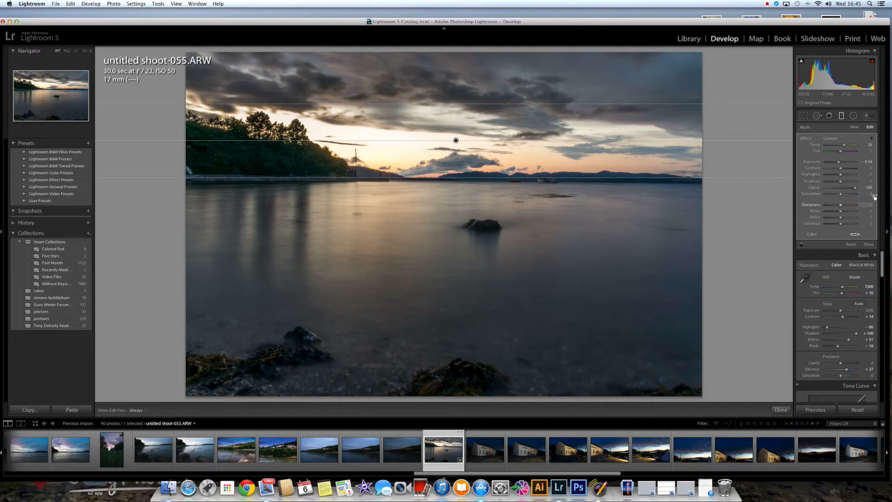
left_click(843, 117)
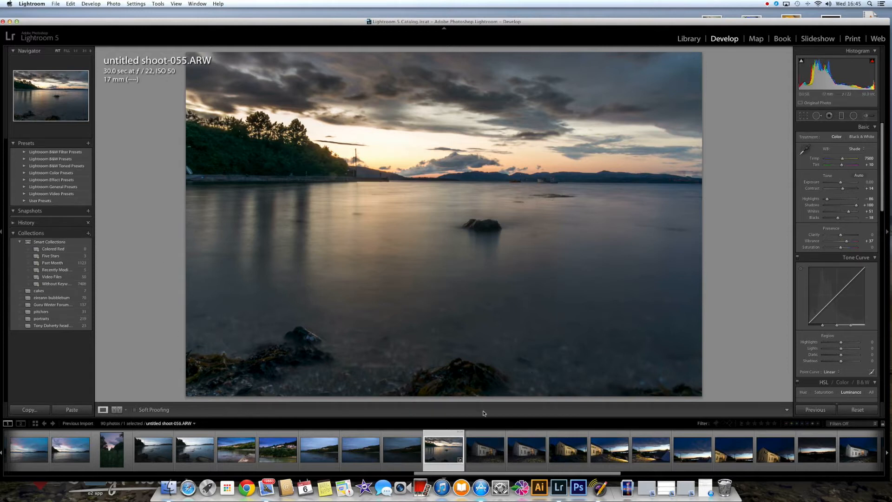
- Lay a second graduated filter from the foreground rocks up to the horizon with Exposure 0.68 and Temp 19
left_click(841, 117)
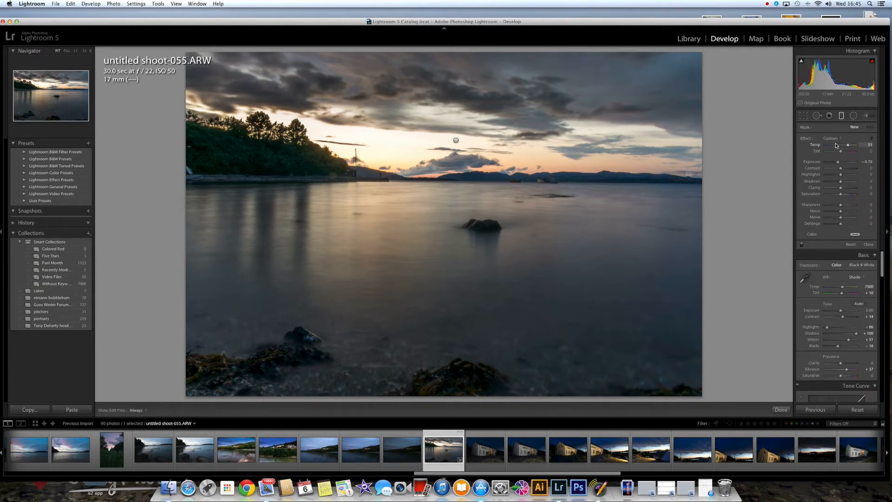
left_click(835, 138)
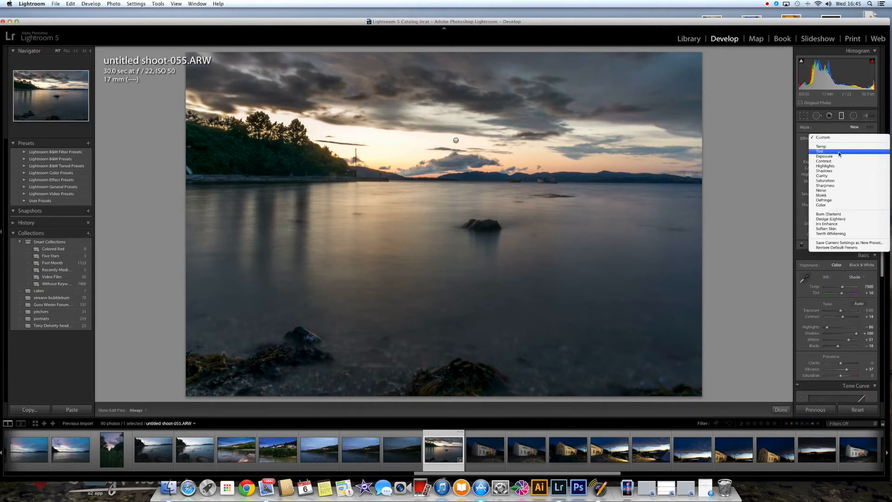
left_click(835, 156)
left_click_drag(837, 162, 843, 163)
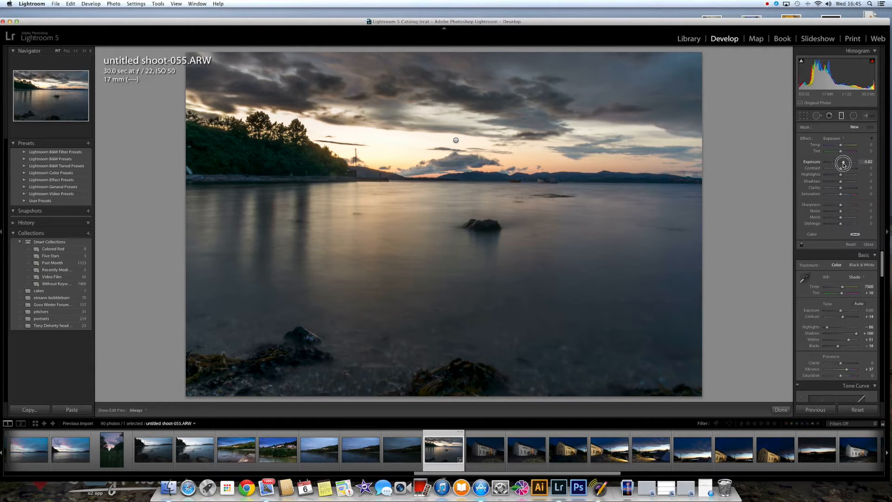
left_click_drag(843, 163, 842, 163)
left_click(842, 146)
left_click_drag(842, 146, 843, 146)
left_click_drag(455, 358, 457, 182)
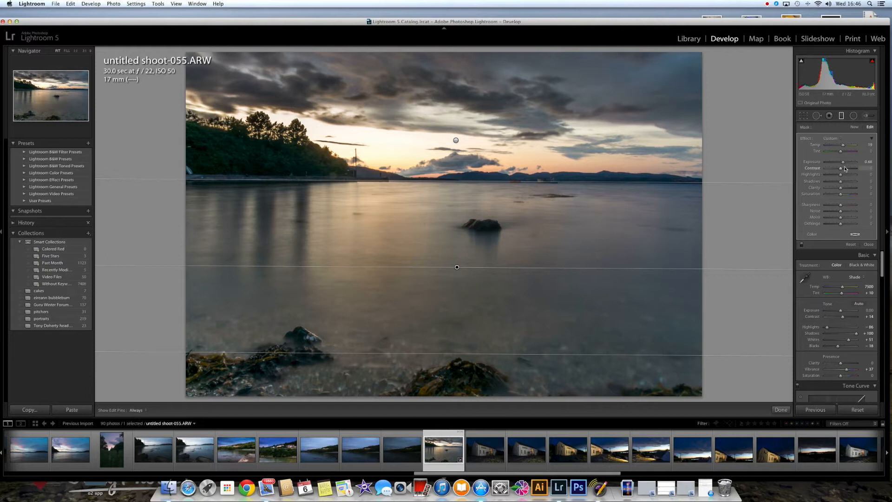
- Raise the water filter's Contrast and lower its Clarity to −97 to smooth the water
left_click_drag(841, 169, 849, 171)
left_click(841, 188)
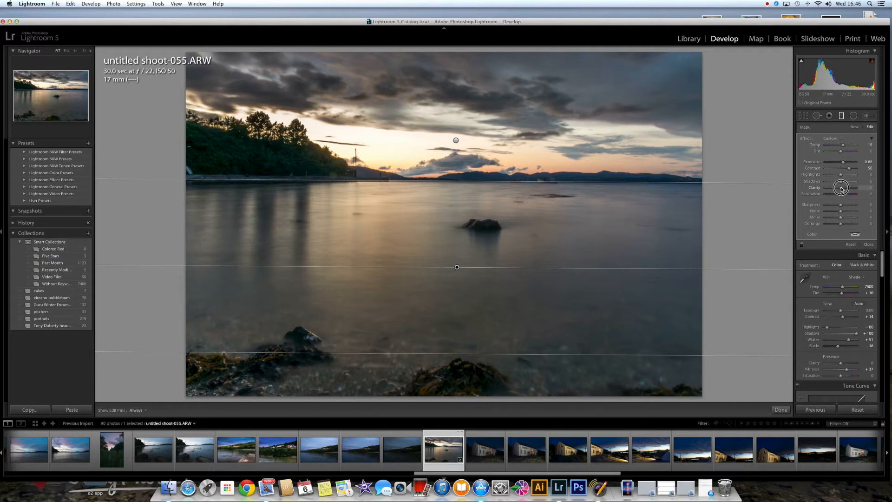
mouse_move(841, 188)
left_mouse_down()
mouse_move(821, 188)
mouse_move(849, 188)
left_mouse_up()
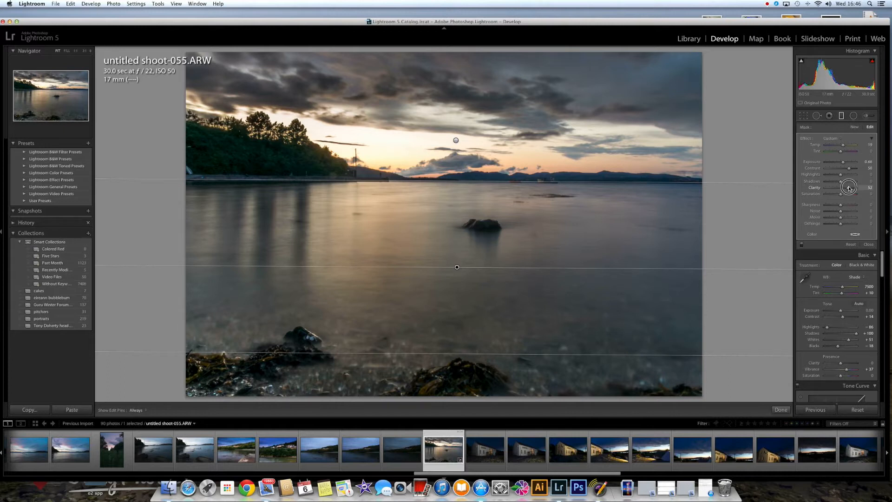
left_click_drag(848, 188, 826, 188)
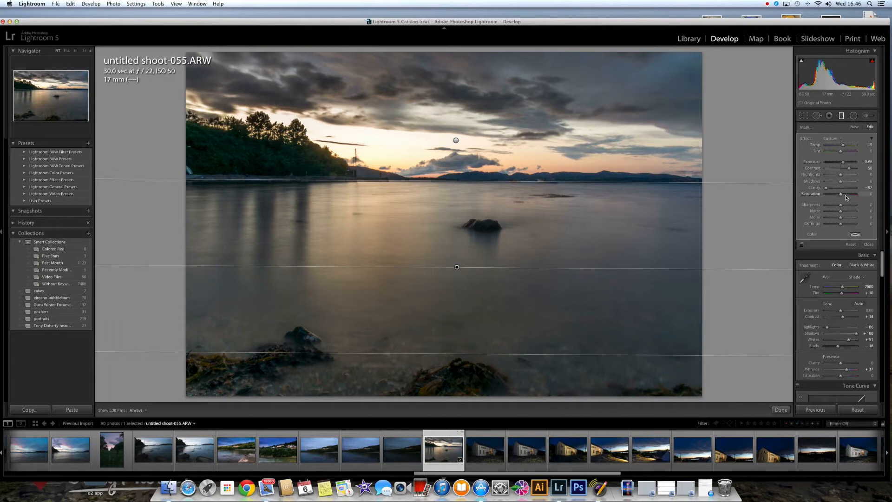
- Set the water filter's Highlights to 31 and Shadows to −20, shift its Tint toward magenta, and finish the filter
left_click_drag(842, 177, 837, 182)
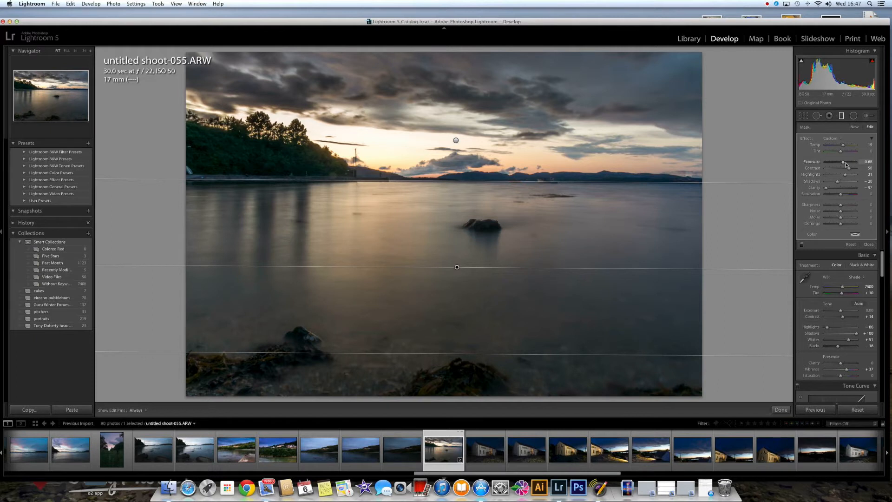
left_click_drag(840, 152, 843, 153)
left_click_drag(843, 152, 845, 153)
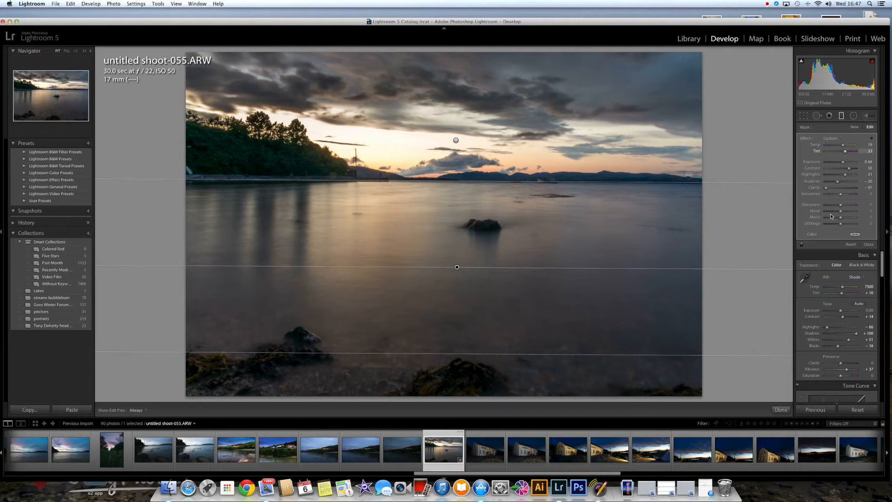
left_click(841, 117)
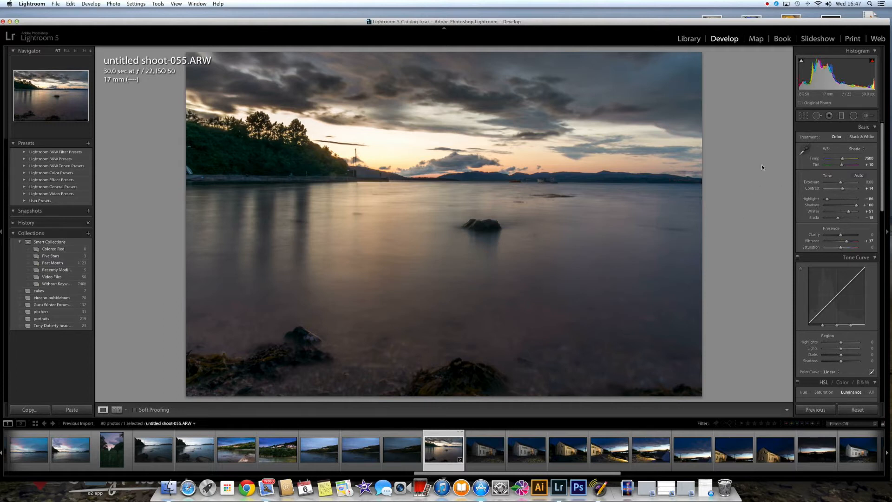
- Compare the before and after versions of the photo and view it full screen
key("backslash")
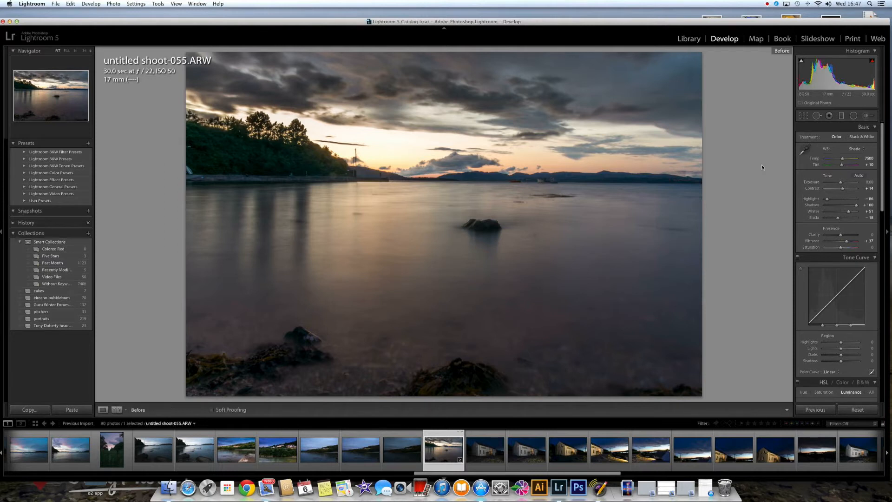
key("backslash")
key("backslash")
key("backslash")
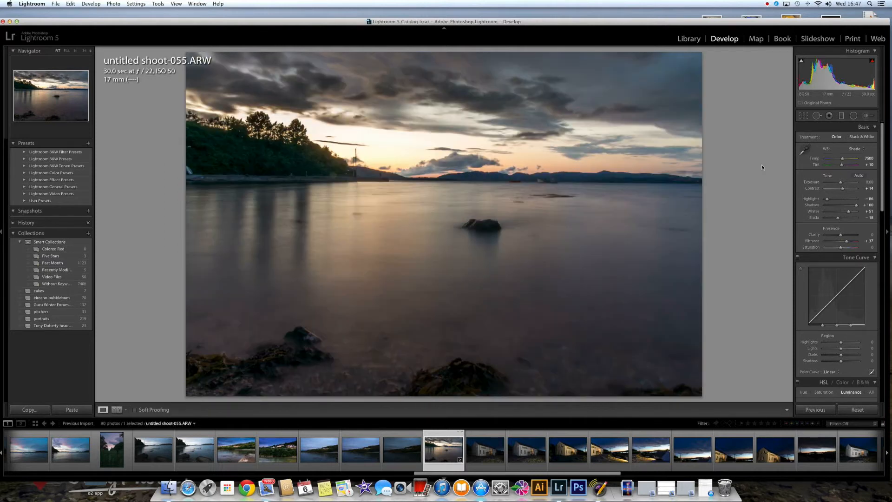
left_click(197, 4)
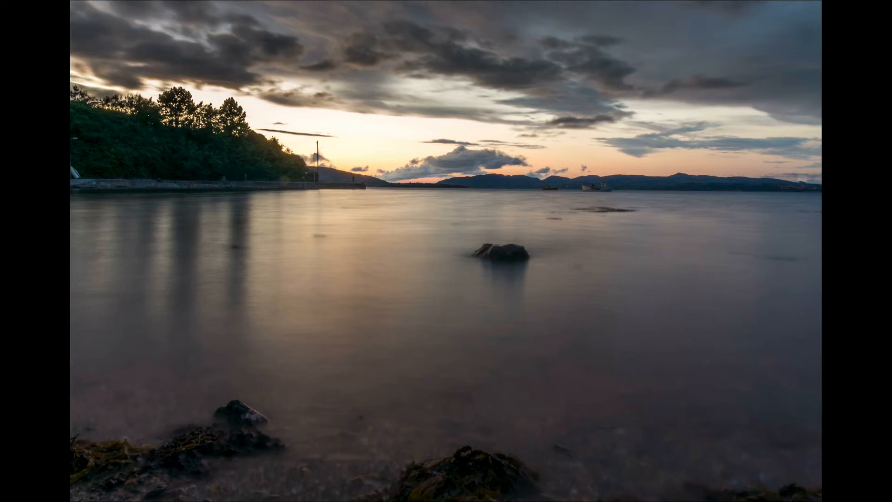
key("f")
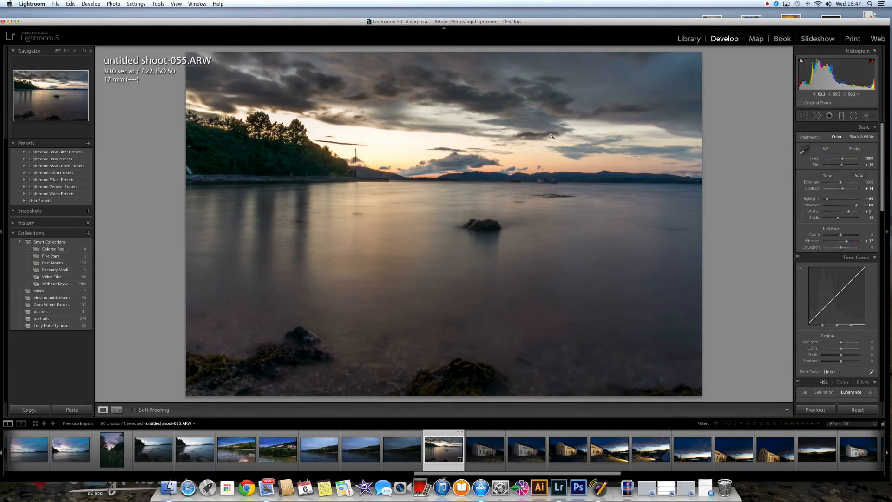
- Set up an Adjustment Brush with Exposure 2.14, Contrast −35, Highlights 37 and Clarity 28
left_click(867, 117)
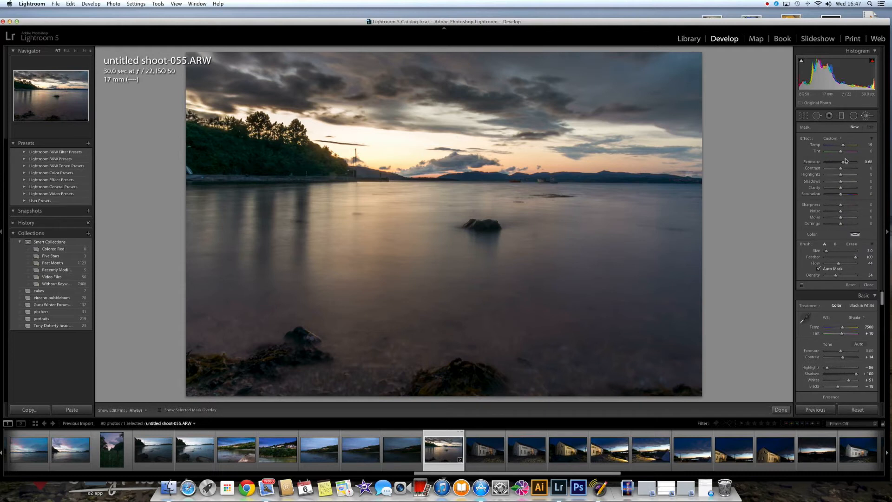
left_click(830, 138)
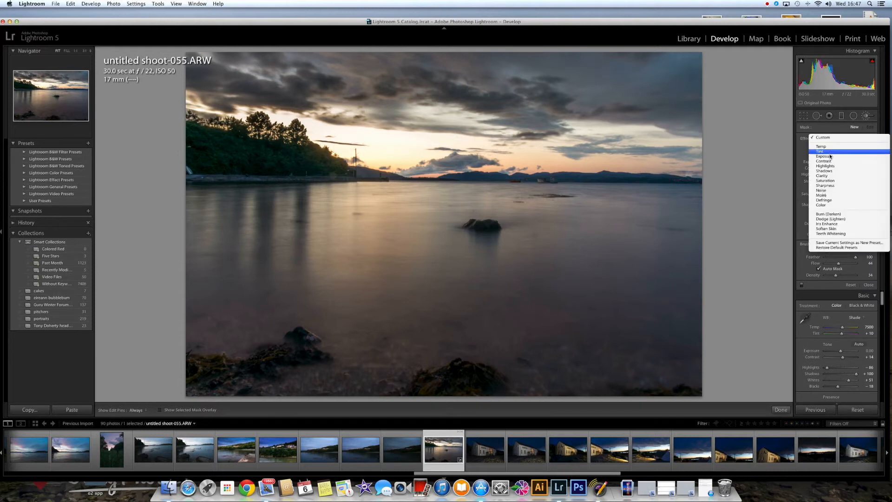
left_click(836, 157)
left_click_drag(844, 162, 849, 163)
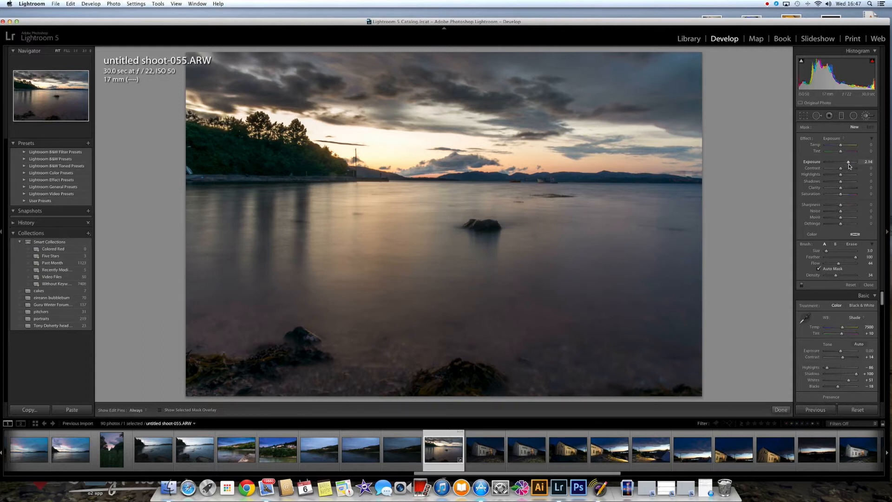
left_click_drag(841, 168, 845, 189)
- Enlarge the brush to size 6.0 and paint the brightening over the trees on the hillside
key("bracketright")
key("bracketright")
key("bracketright")
mouse_move(309, 162)
left_mouse_down()
mouse_move(273, 163)
mouse_move(321, 163)
mouse_move(246, 154)
left_mouse_up()
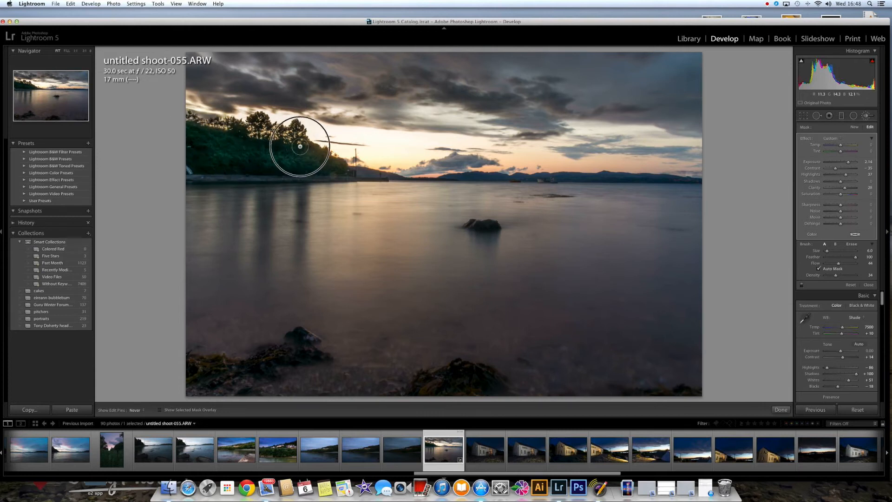
key("h")
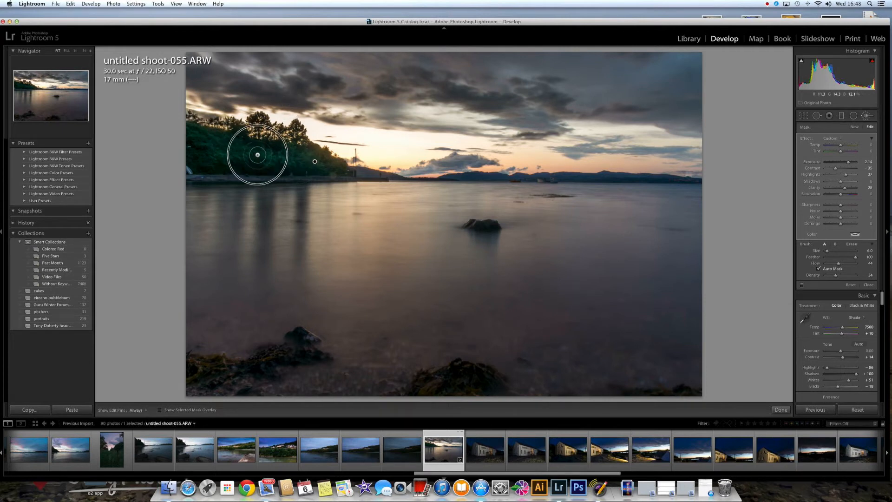
key("h")
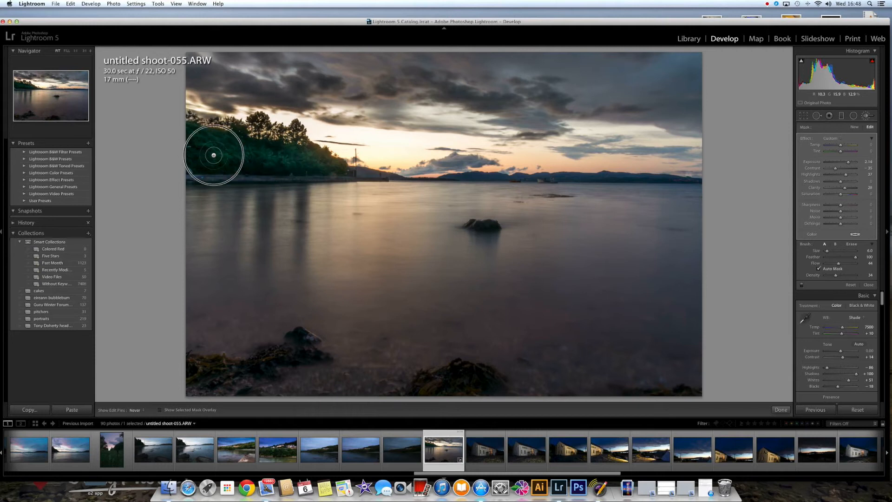
- Strengthen all settings of the tree brush together to Exposure 2.88 and Contrast −47, and continue covering the hillside
key("h")
left_click_drag(315, 162, 340, 166)
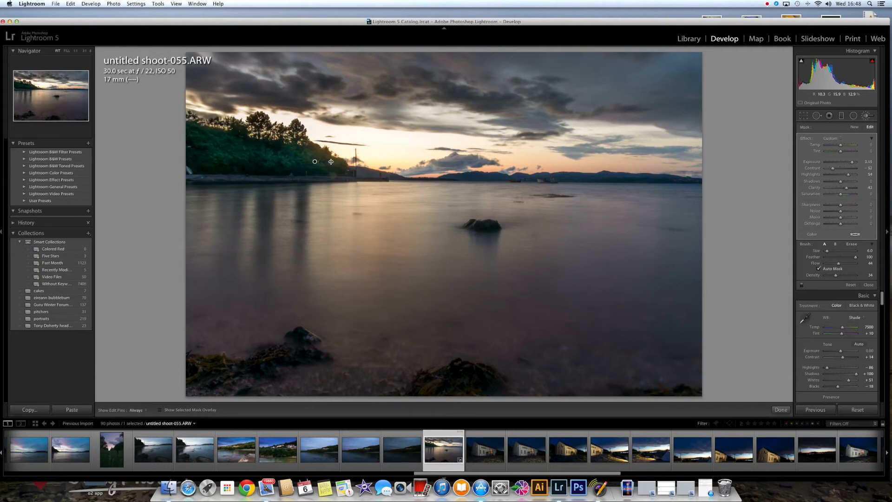
key("h")
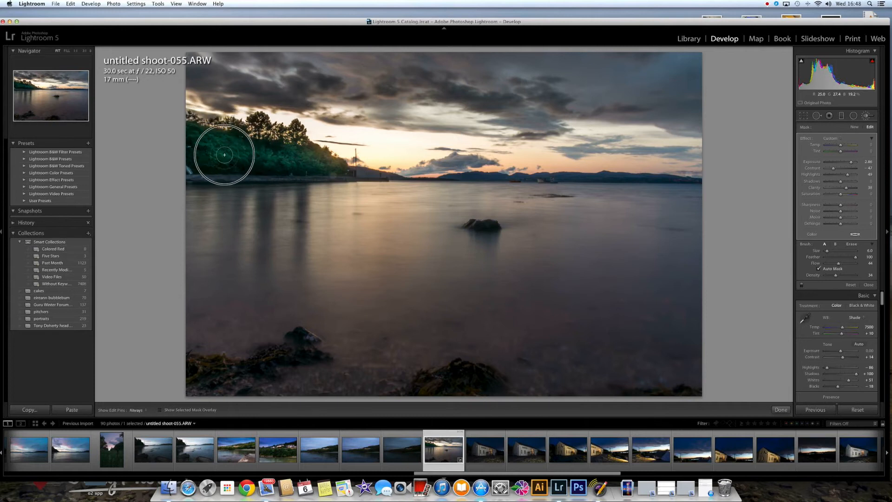
key("h")
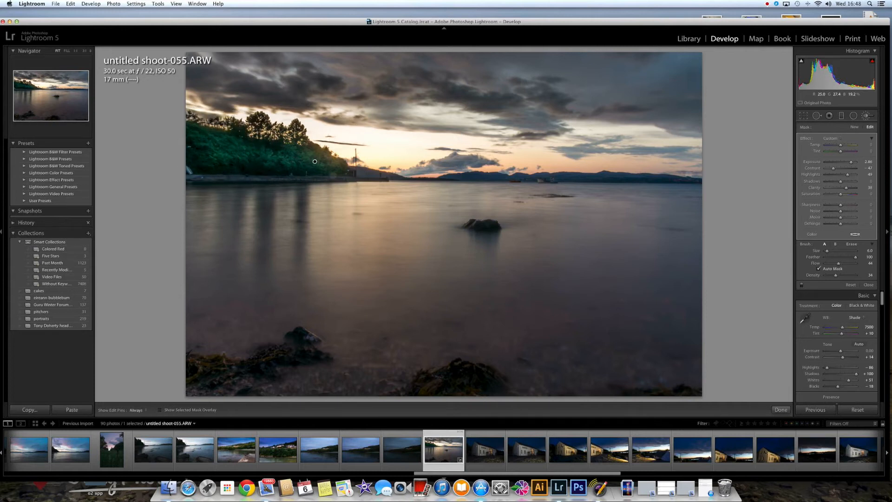
mouse_move(332, 147)
left_mouse_down()
mouse_move(211, 136)
mouse_move(215, 144)
mouse_move(342, 162)
left_mouse_up()
- Reduce the Exposure of the brush adjustment on the hillside trees
left_click(851, 165)
left_click_drag(852, 164, 850, 164)
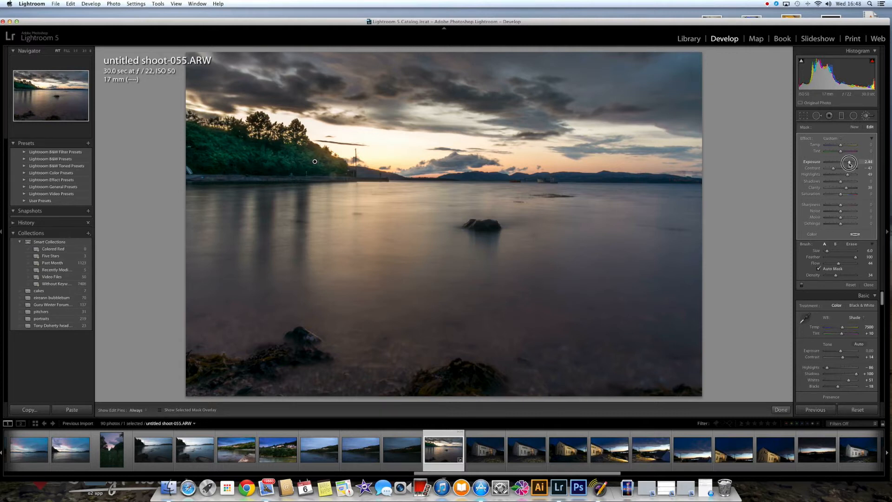
left_click_drag(849, 164, 848, 164)
- Start a new brush adjustment with Highlights 50, raised Shadows and Tint −25, and paint the water just below the hillside
left_click(854, 129)
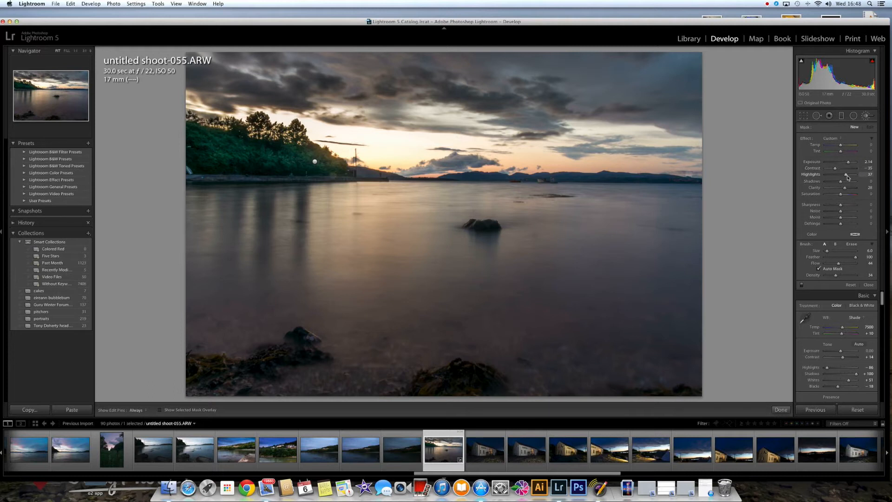
left_click_drag(845, 174, 842, 183)
left_click_drag(840, 151, 836, 152)
key("h")
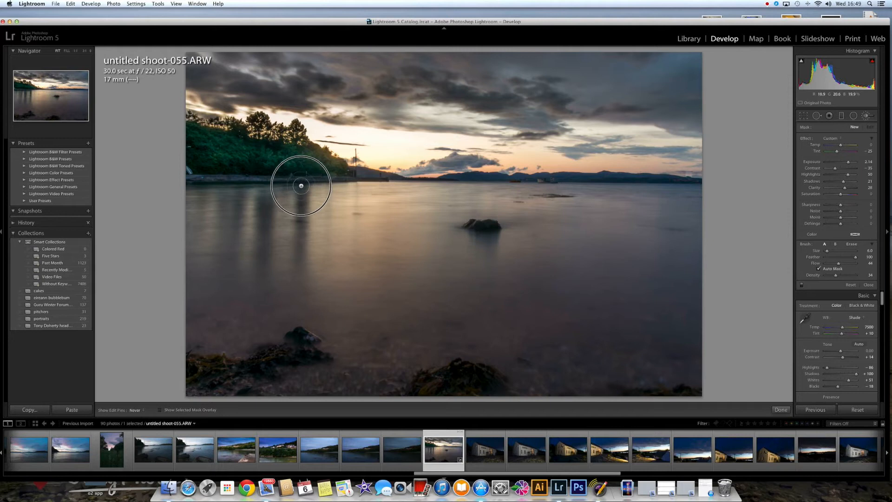
left_click_drag(299, 185, 300, 193)
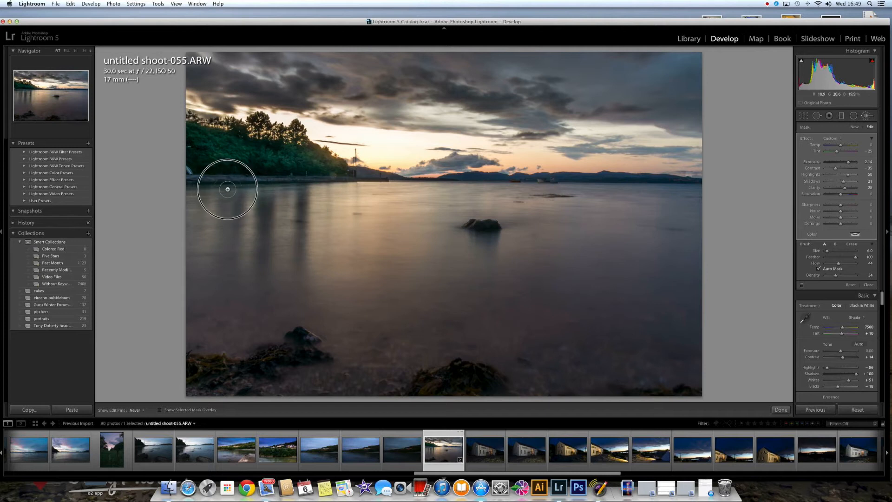
- Examine the brushed water below the hillside with the edit pins shown and hidden, and close the adjustment brush
key("h")
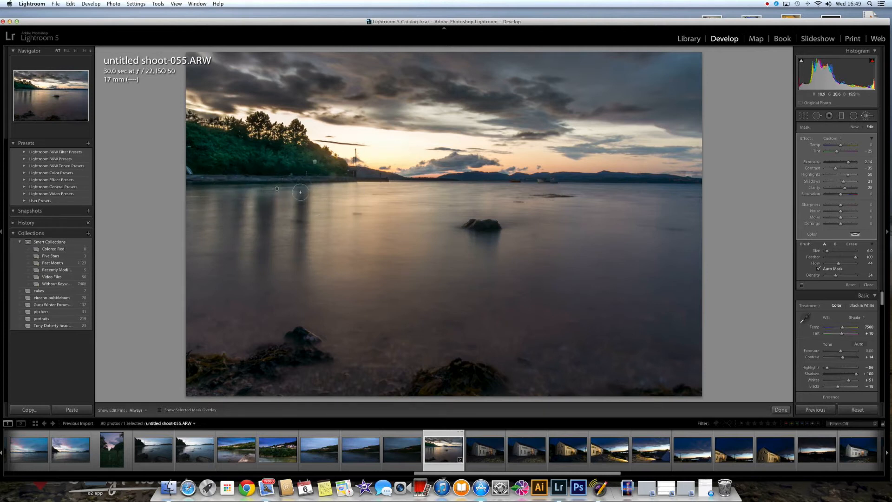
key("h")
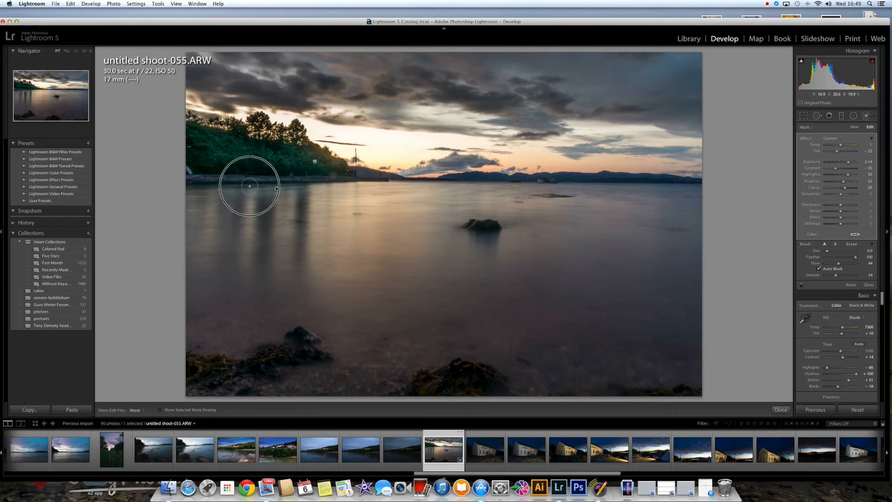
key("h")
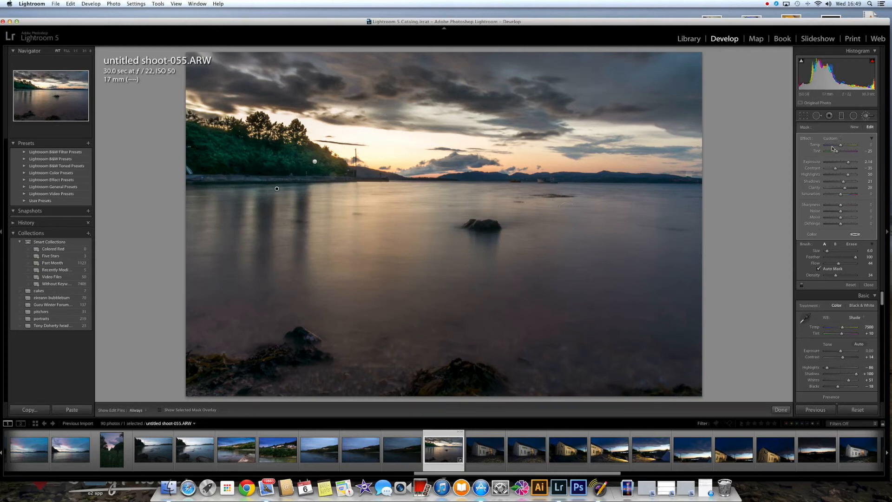
left_click(866, 117)
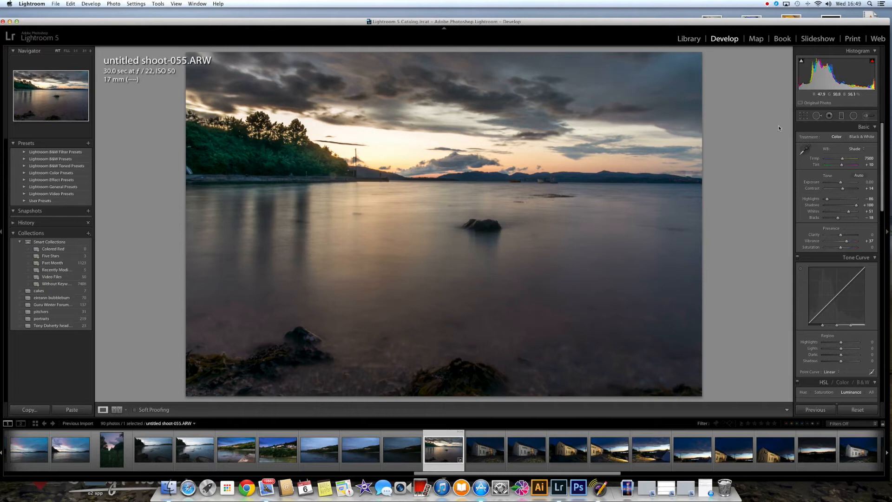
- Add an inverted radial filter around the hillside's end and sunset with reset settings, Temp 54, Exposure 1.27 and Highlights −95
left_click(854, 116)
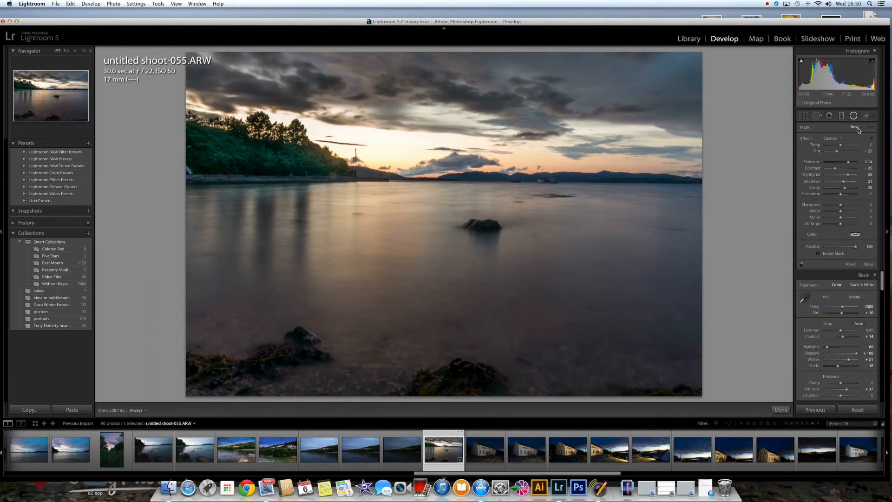
key("alt")
left_click(806, 139, "alt")
left_click_drag(840, 145, 826, 174)
left_click_drag(318, 157, 426, 80)
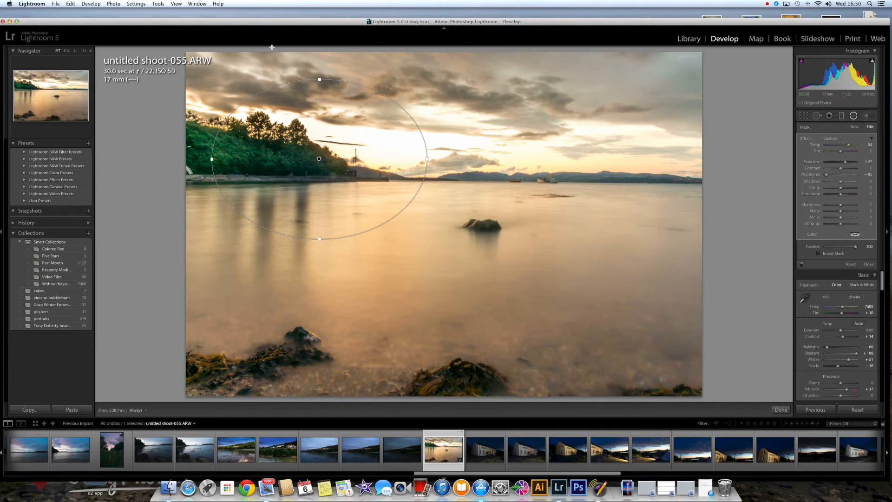
left_click(818, 253)
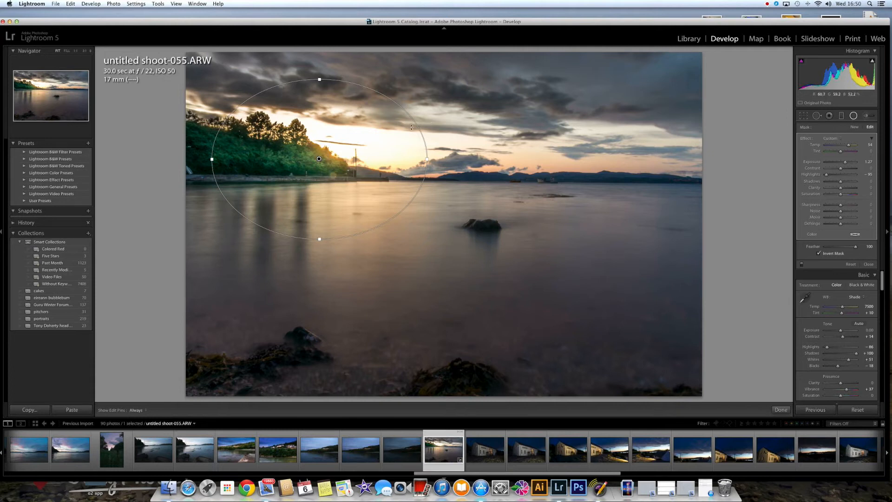
- Compare the photo with and without the radial filter, and shift the filter slightly closer to the sunset glow
left_click(800, 265)
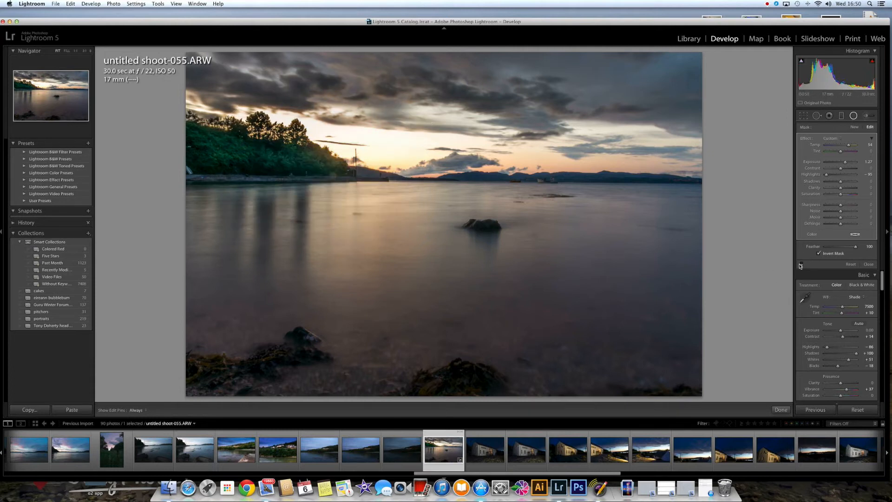
left_click(800, 265)
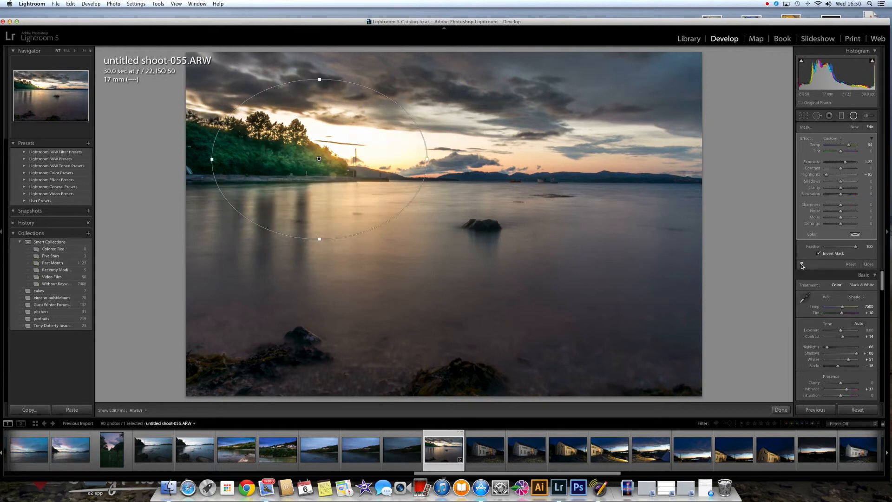
left_click_drag(319, 158, 338, 153)
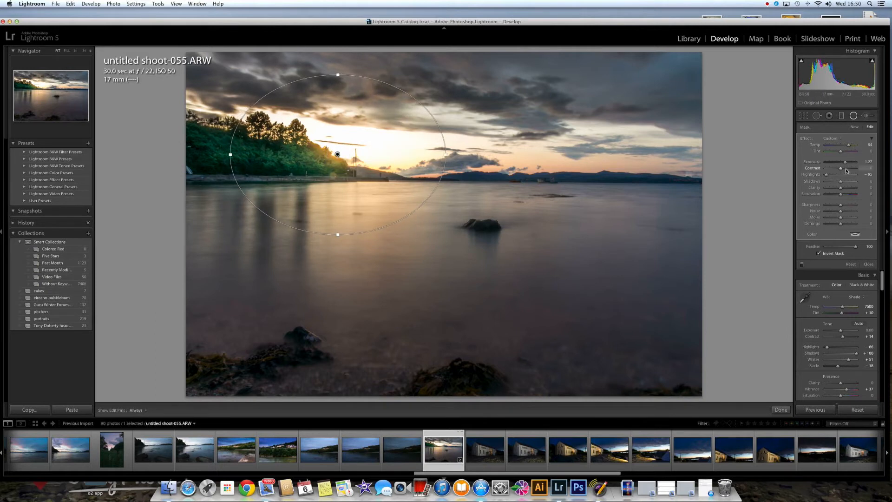
- Refine the sunset radial filter with raised Contrast and Tint, Shadows 24 and negative Clarity, and close the filter
left_click_drag(841, 168, 846, 180)
left_click_drag(846, 181, 843, 180)
mouse_move(840, 188)
left_mouse_down()
mouse_move(832, 187)
mouse_move(855, 187)
mouse_move(832, 187)
left_mouse_up()
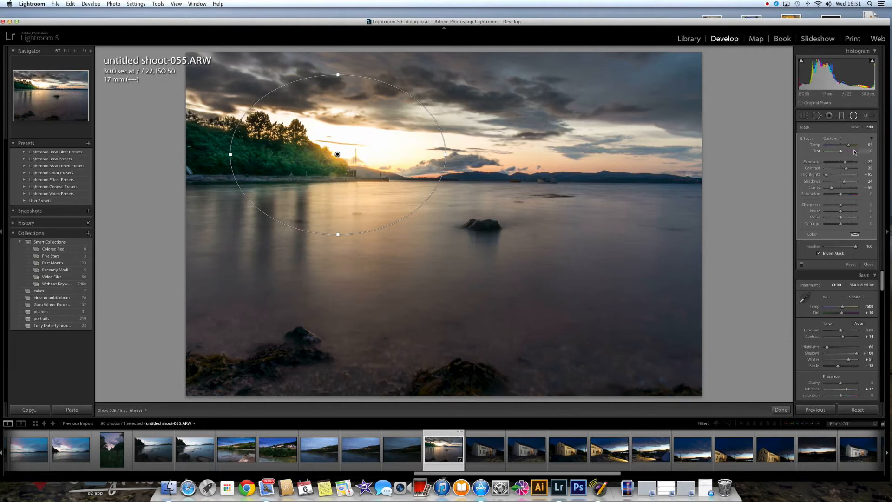
left_click_drag(841, 152, 848, 152)
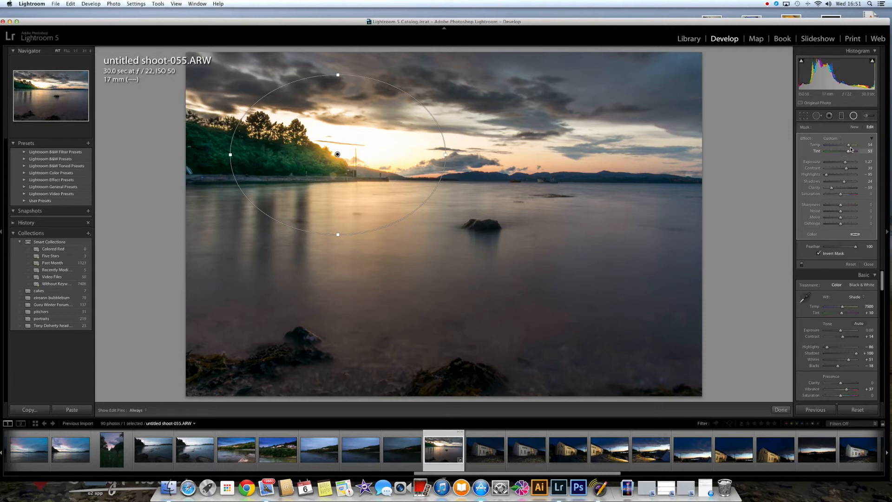
left_click(853, 117)
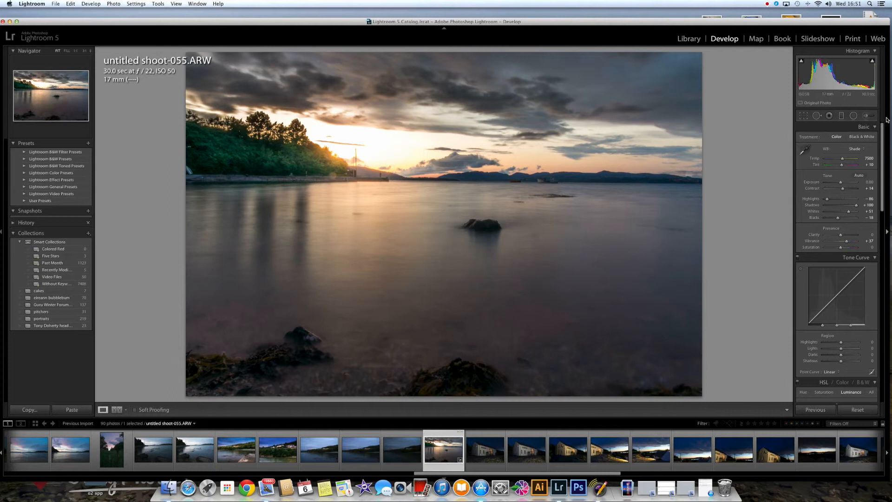
- Start a reset, warmer brush adjustment with Tint 43, Exposure 0.70, Contrast 40 and Clarity 42, and paint the low sky over the distant hills
left_click(867, 116)
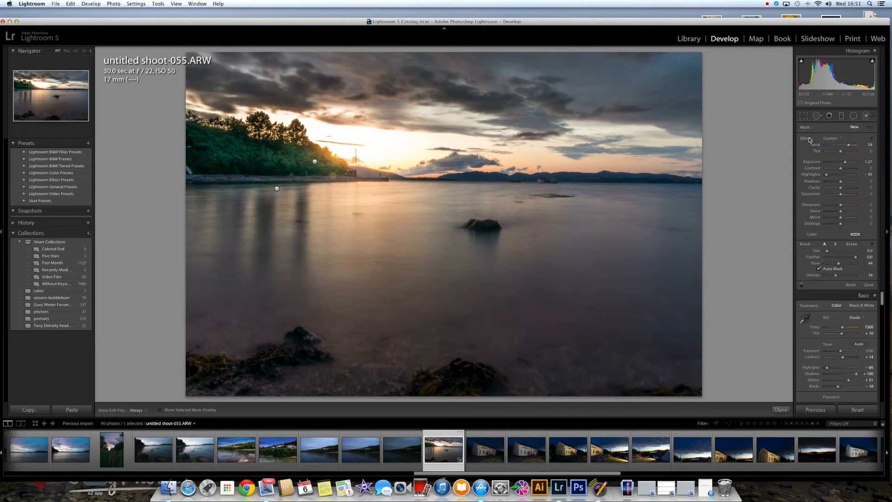
key("alt")
left_click(808, 137, "alt")
left_click_drag(841, 146, 847, 189)
key("h")
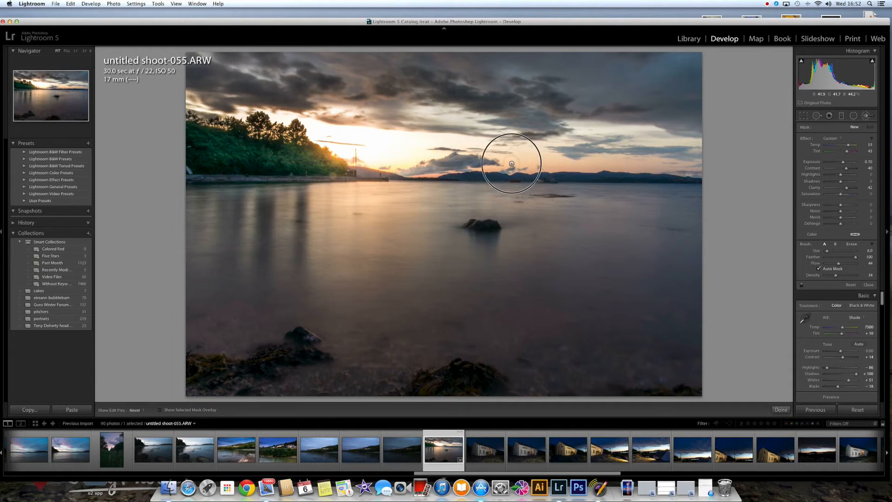
left_click_drag(511, 165, 612, 166)
left_click_drag(539, 162, 572, 160)
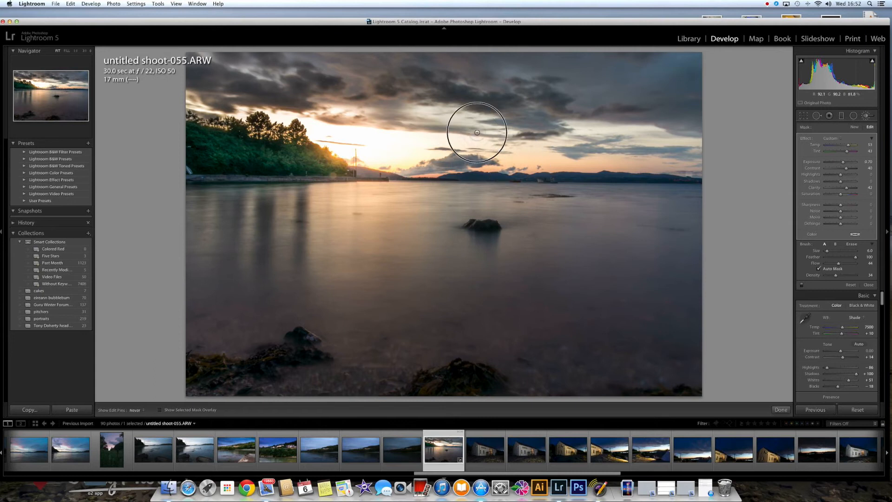
left_click(816, 115)
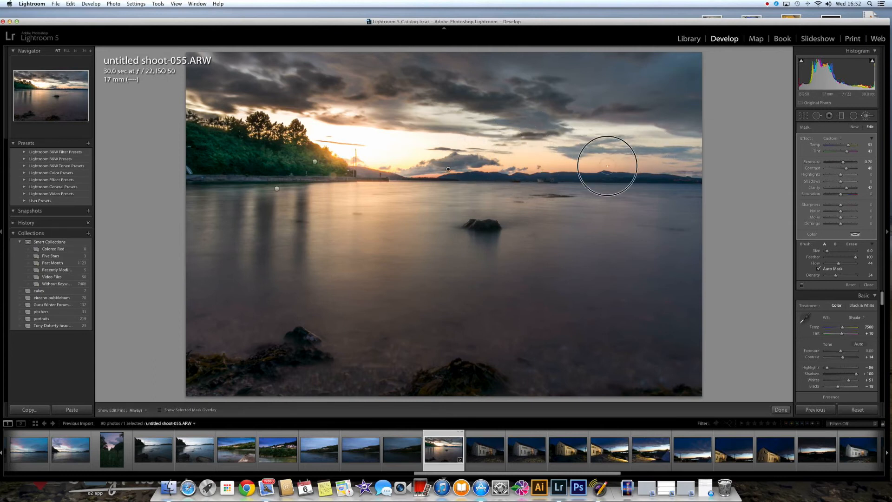
left_click_drag(590, 146, 669, 149)
- Darken the distant hills' brush adjustment with Shadows −70, Highlights −51 and Exposure −0.72
left_click_drag(842, 182, 830, 184)
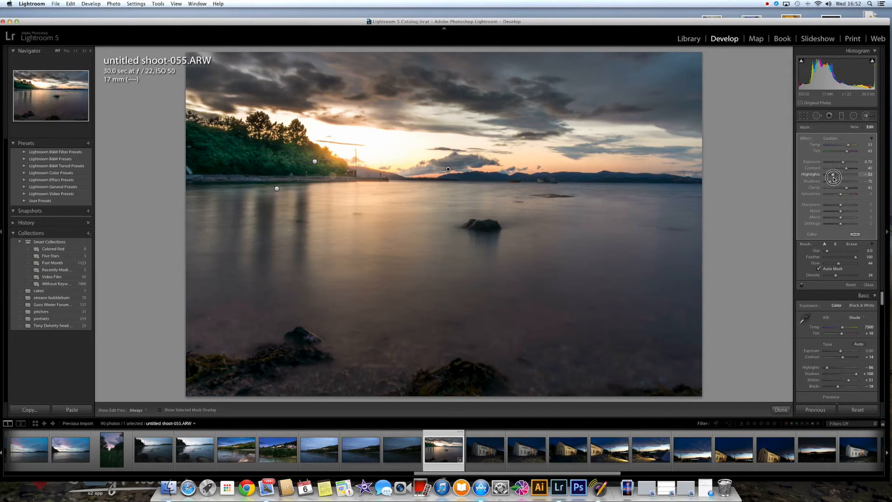
mouse_move(835, 178)
left_mouse_down()
mouse_move(850, 178)
mouse_move(838, 179)
left_mouse_up()
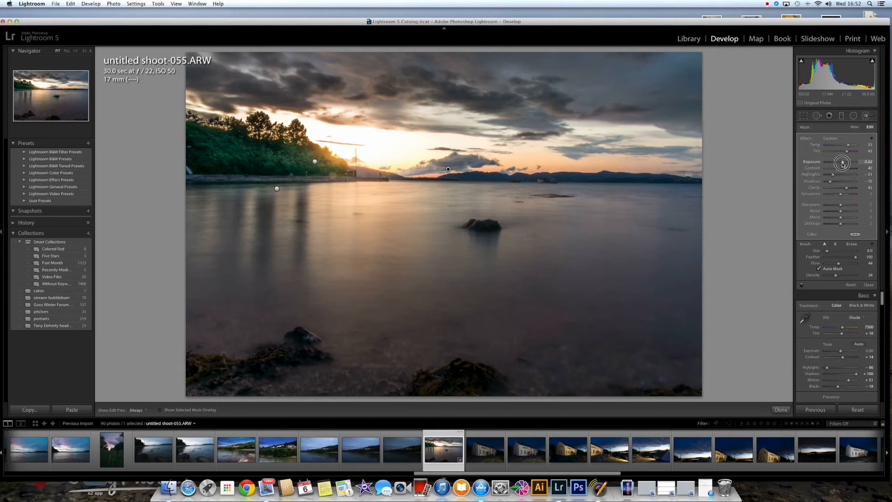
left_click_drag(839, 163, 837, 163)
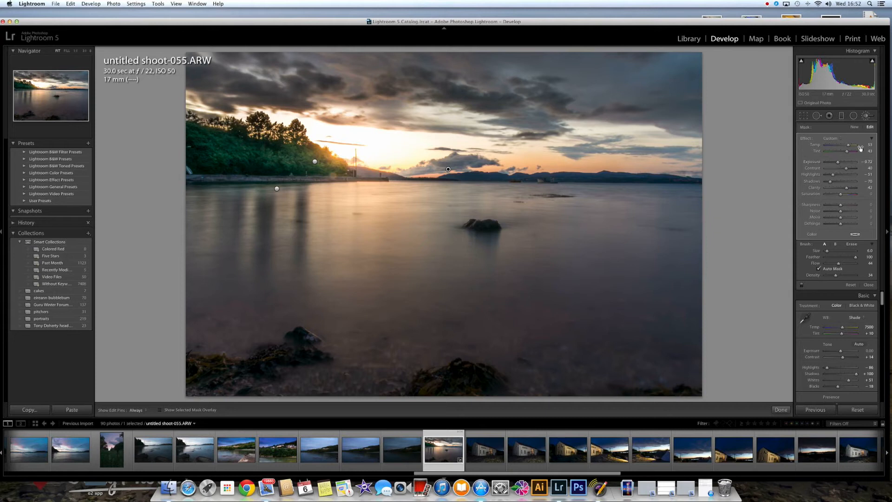
- Paint more of the darkening along the distant hills and horizon, and raise the Clarity of that brush adjustment
key("h")
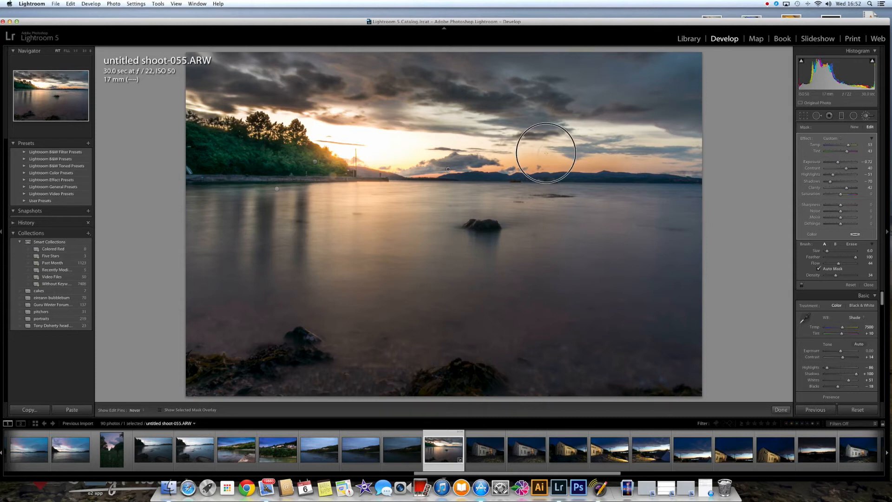
mouse_move(658, 166)
left_mouse_down()
mouse_move(560, 159)
mouse_move(445, 168)
left_mouse_up()
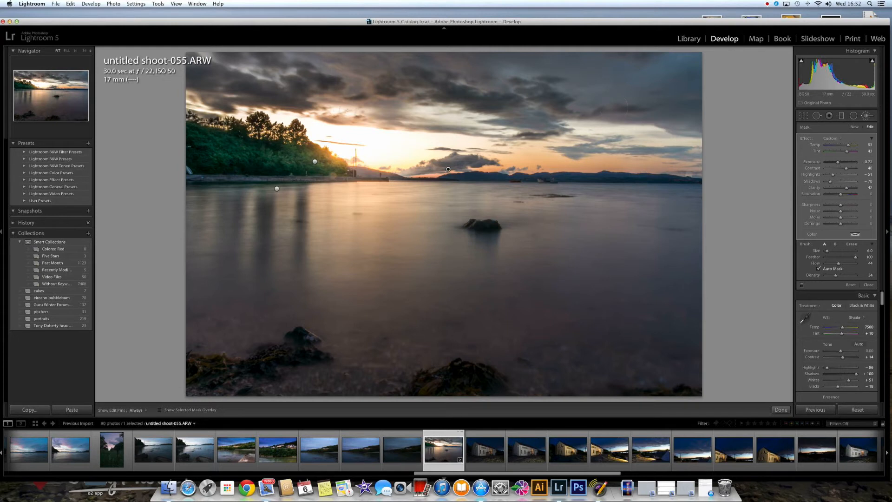
key("h")
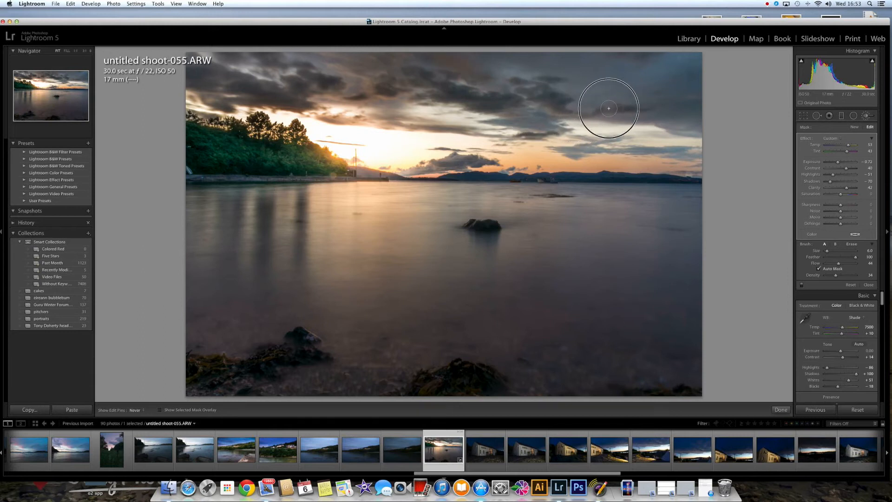
key("h")
key("h")
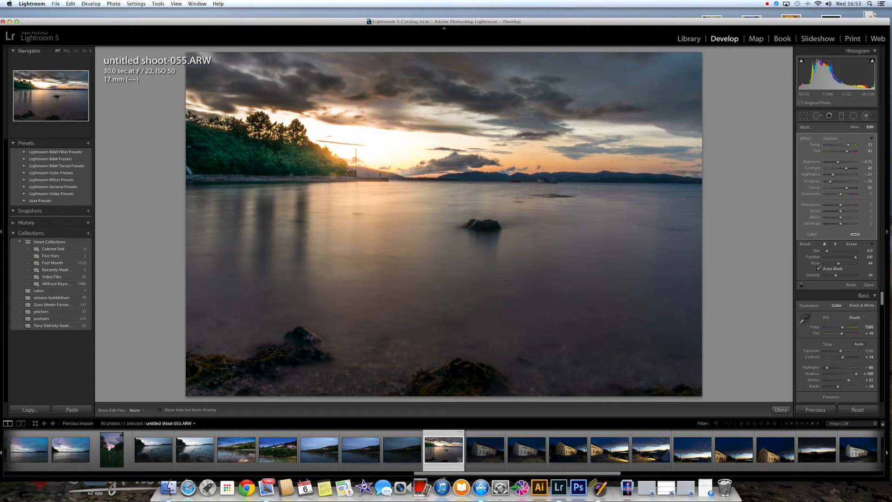
key("h")
key("h")
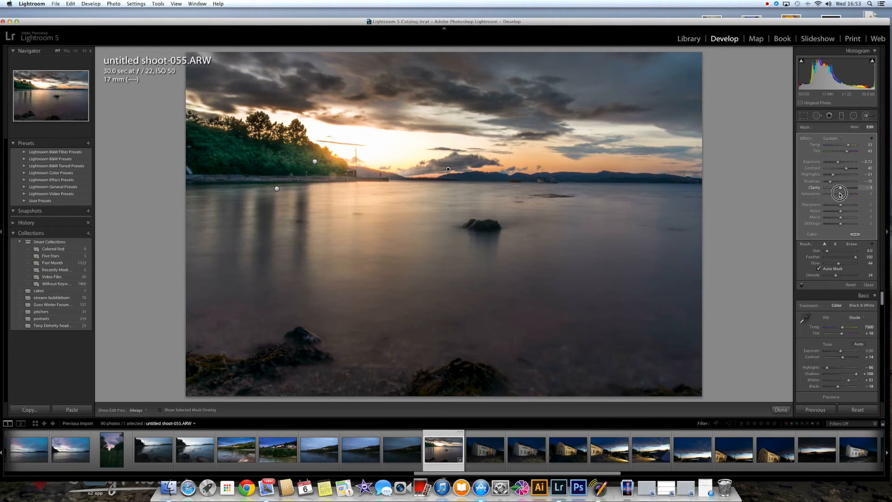
left_click_drag(841, 194, 845, 194)
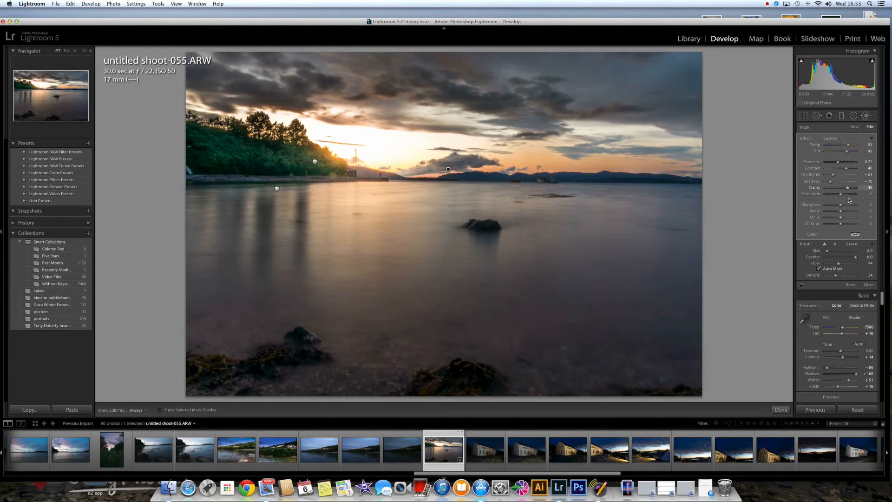
- Start a new brush adjustment with Contrast −44, Highlights 45 and Clarity −70, and paint vertical strokes over the tree reflections in the water
left_click(853, 127)
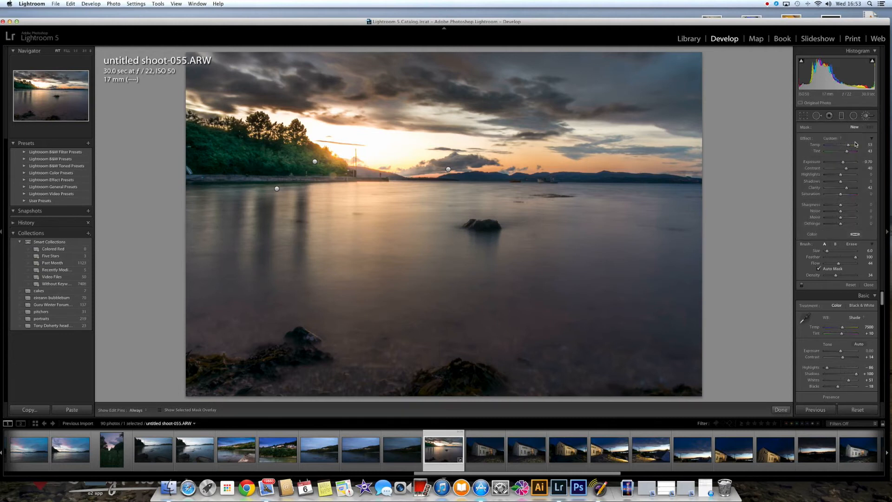
left_click_drag(847, 189, 837, 190)
key("h")
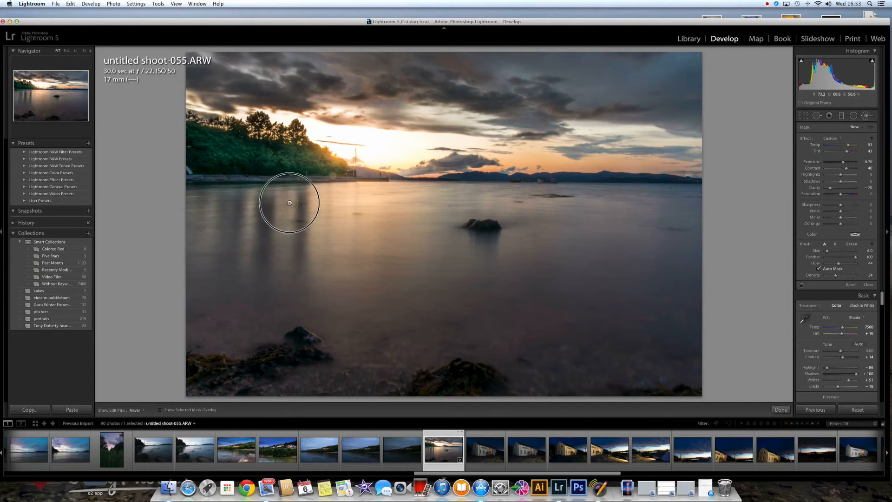
key("h")
key("h")
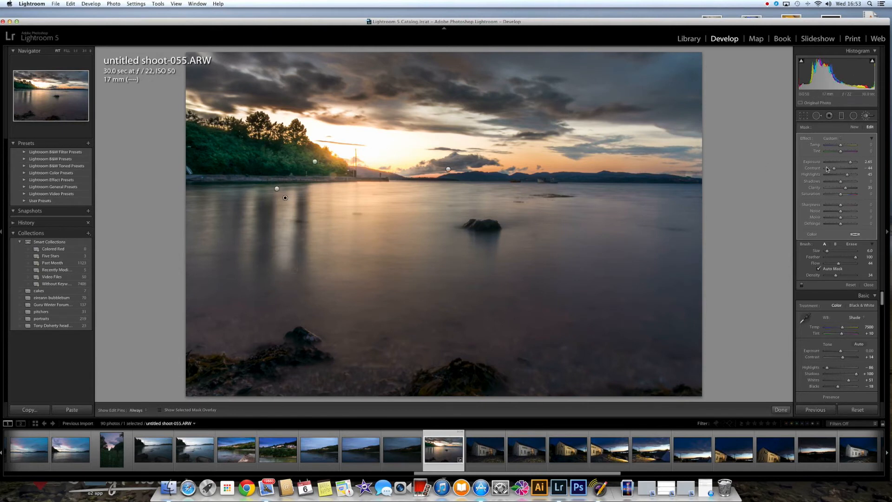
left_click_drag(253, 189, 248, 261)
left_click_drag(253, 195, 244, 262)
left_click_drag(252, 193, 241, 265)
left_click_drag(219, 186, 223, 240)
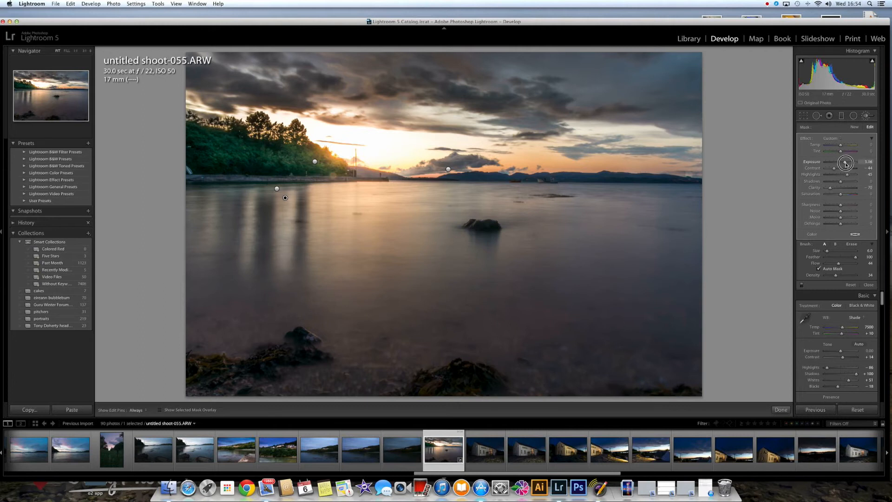
- Undo the last change to the reflections brush, set its Clarity to −100 and check the water with the edit pins hidden
key("super+z")
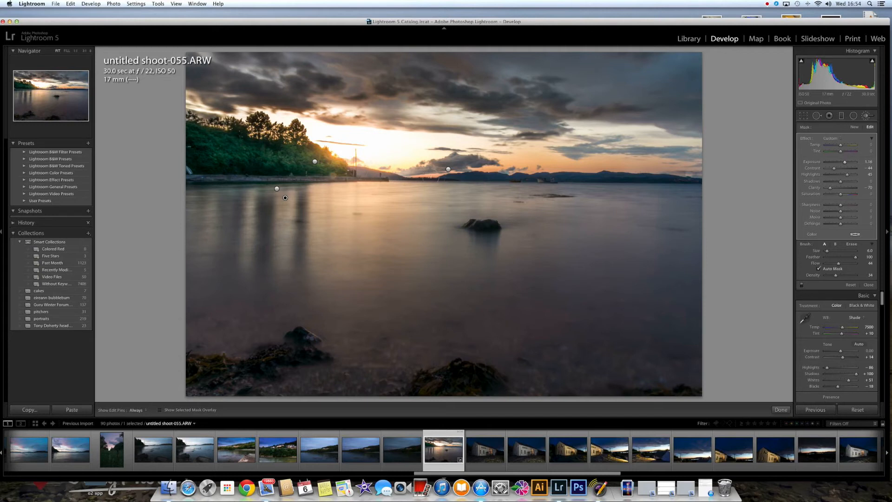
left_click_drag(838, 189, 815, 190)
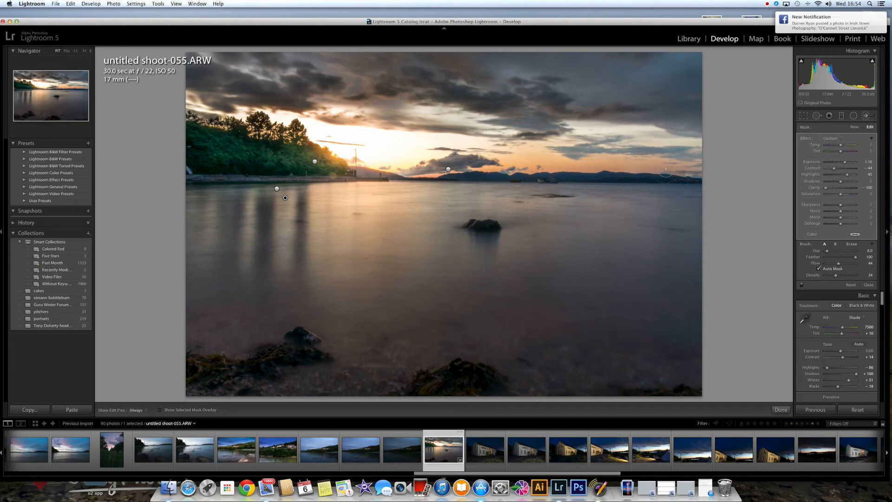
key("h")
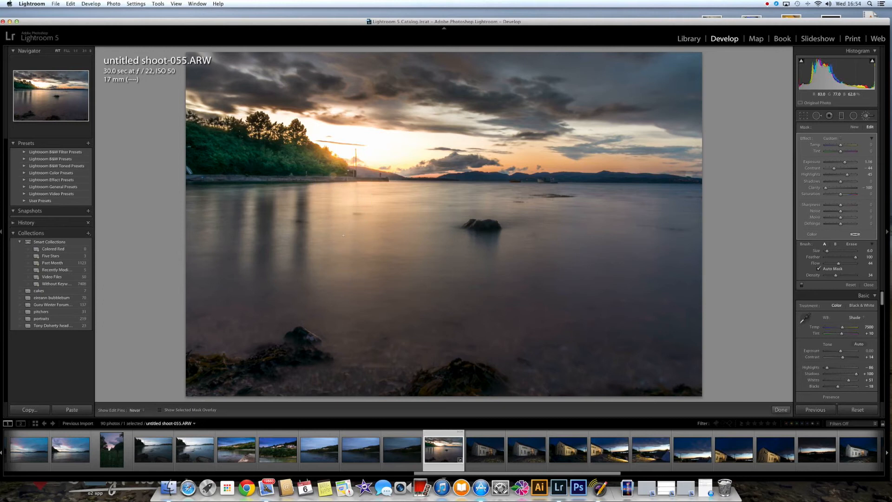
key("h")
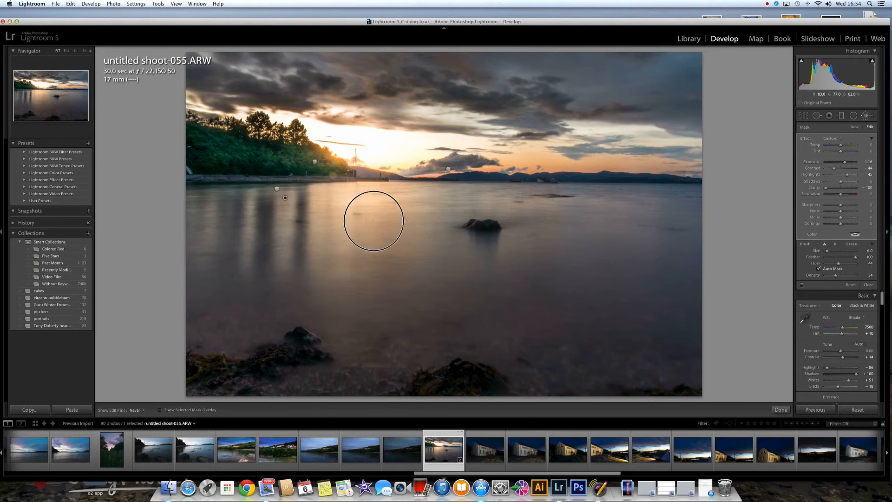
key("h")
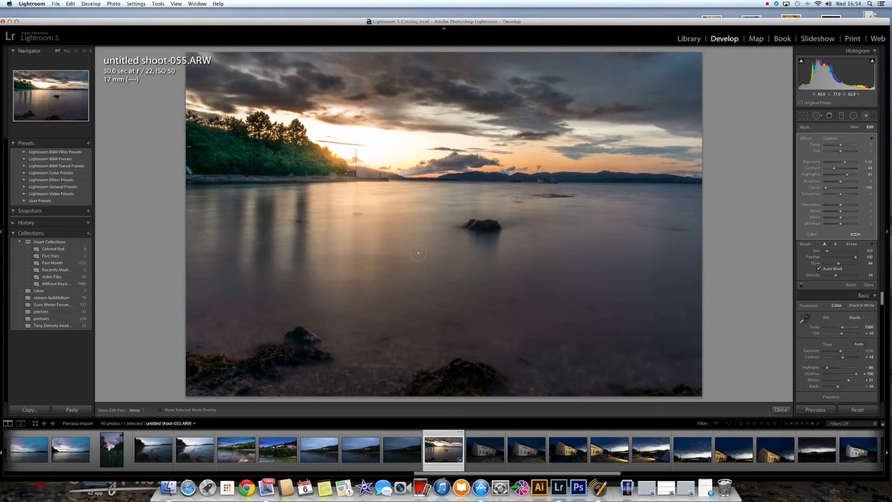
- Paint more of the Clarity −100 softening over the open water around the rock, toggling the edit pins to check the result
key("h")
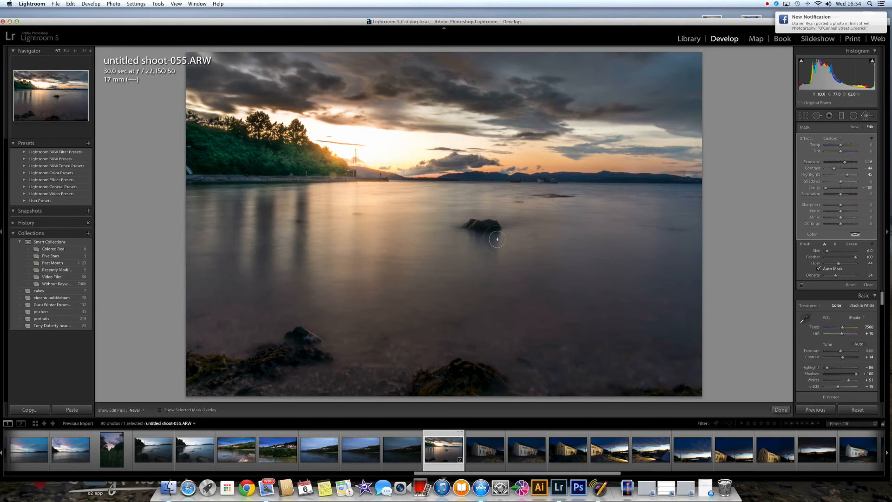
key("h")
key("h")
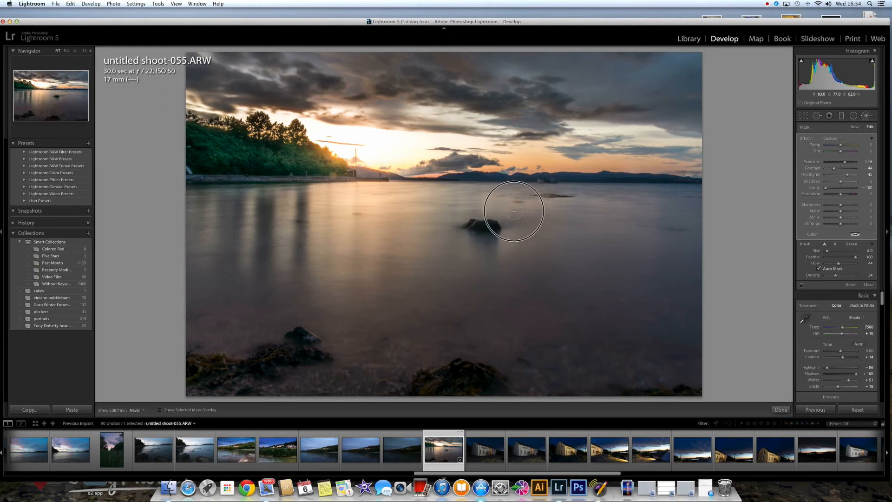
key("h")
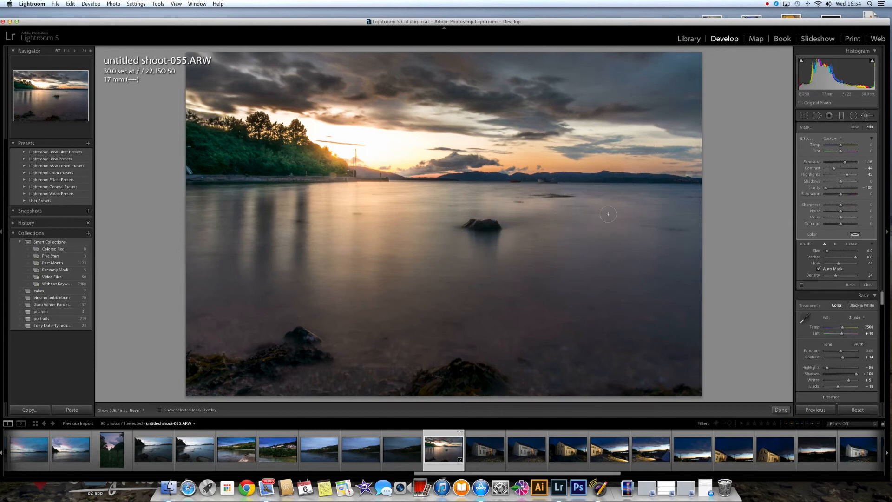
key("h")
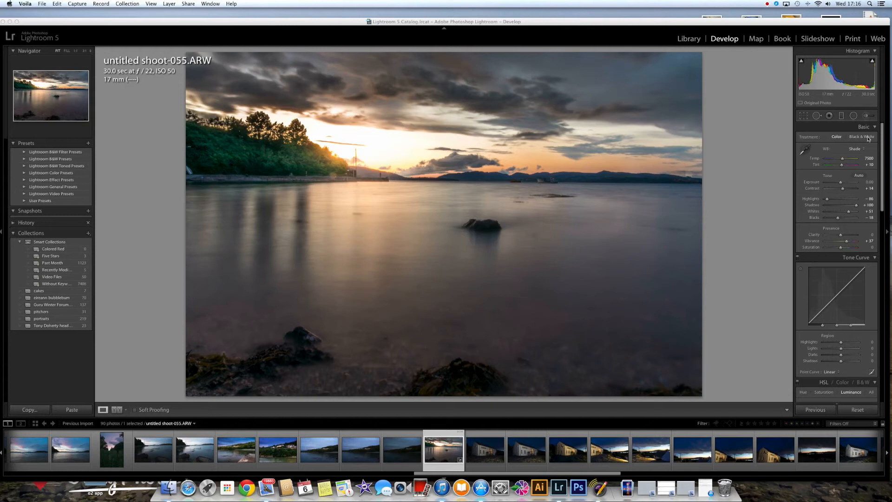
- Start a new brush adjustment with Contrast 73 and Exposure about −1.9, and paint over the dark tree reflections in the water
left_click(866, 118)
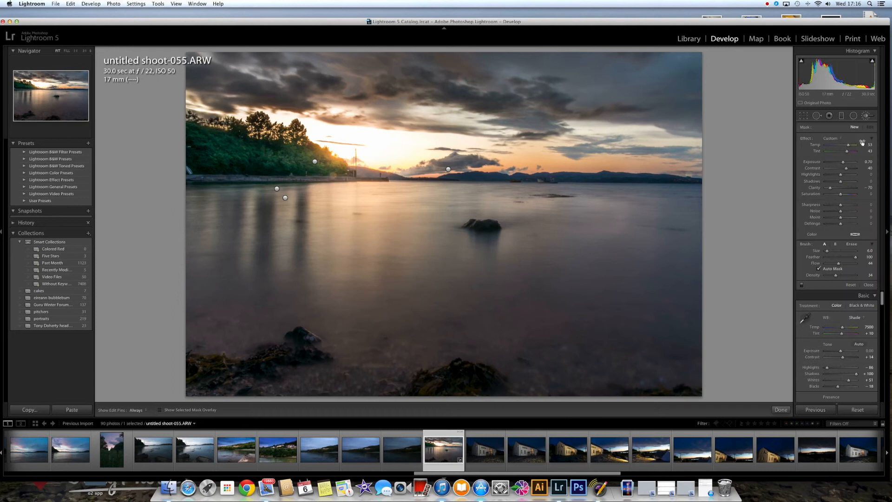
key("alt")
left_click_drag(839, 170, 848, 170)
left_click_drag(833, 163, 833, 163)
left_click(242, 189)
key("h")
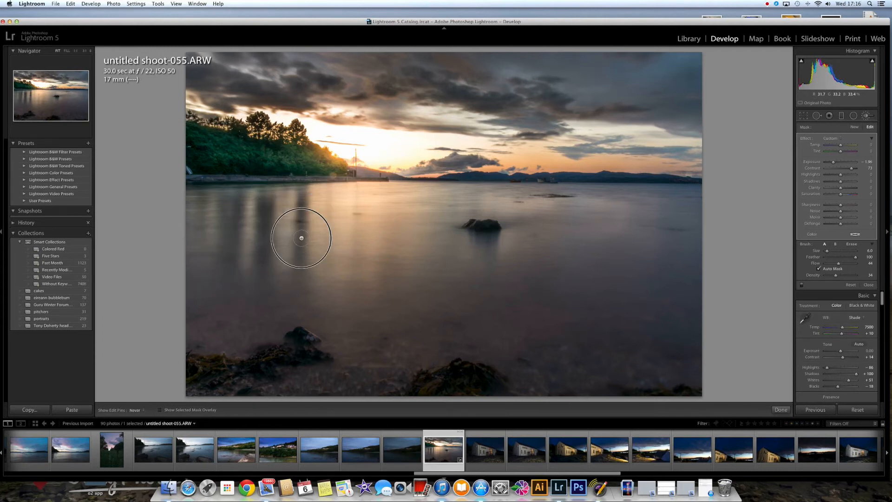
- Paint the same darkening brush over the rock's reflection, with the edit pins hidden
key("h")
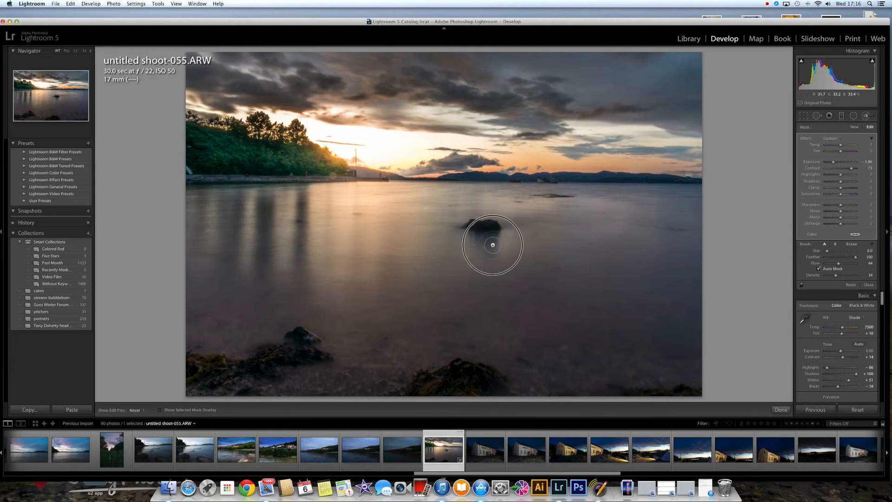
key("h")
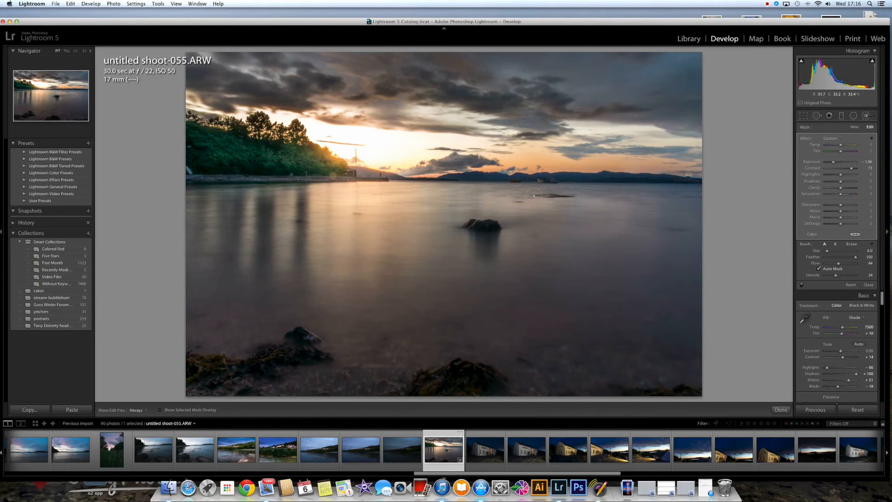
key("h")
key("h")
key("h")
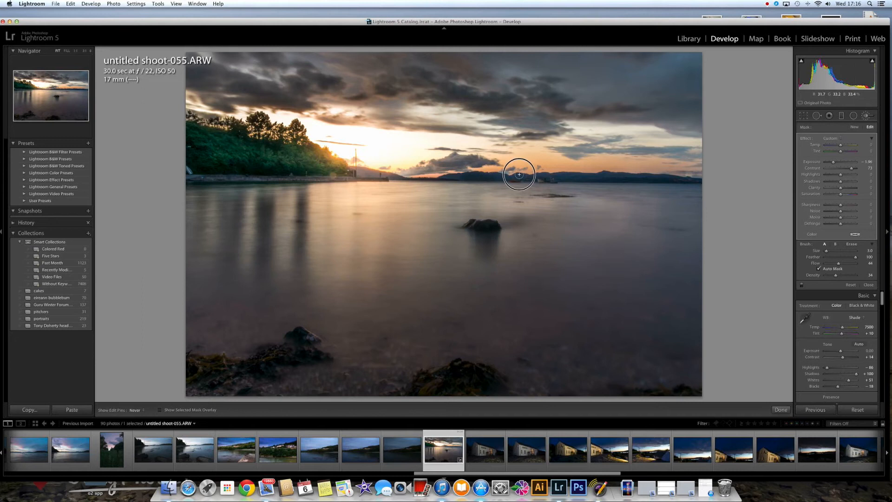
- Paint the darkening along the distant hills and horizon with brush sizes 3.0 and 7.0, and check it without the edit pins
key("h")
key("h")
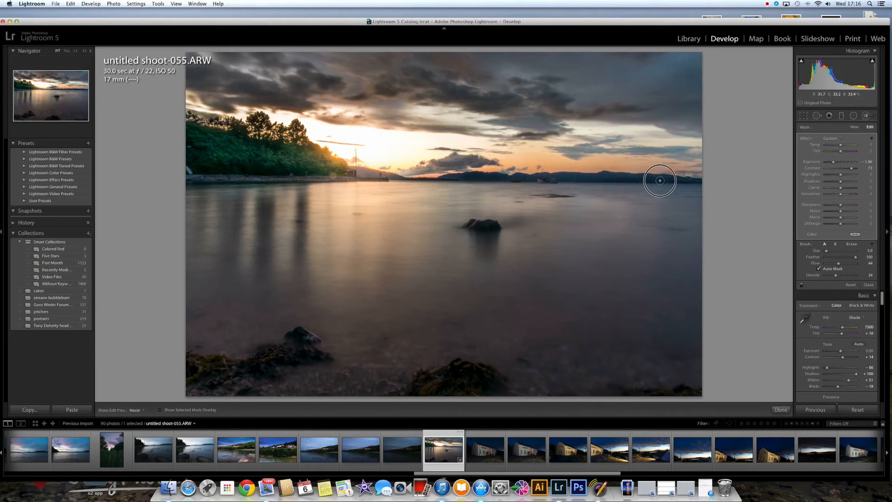
key("h")
key("h")
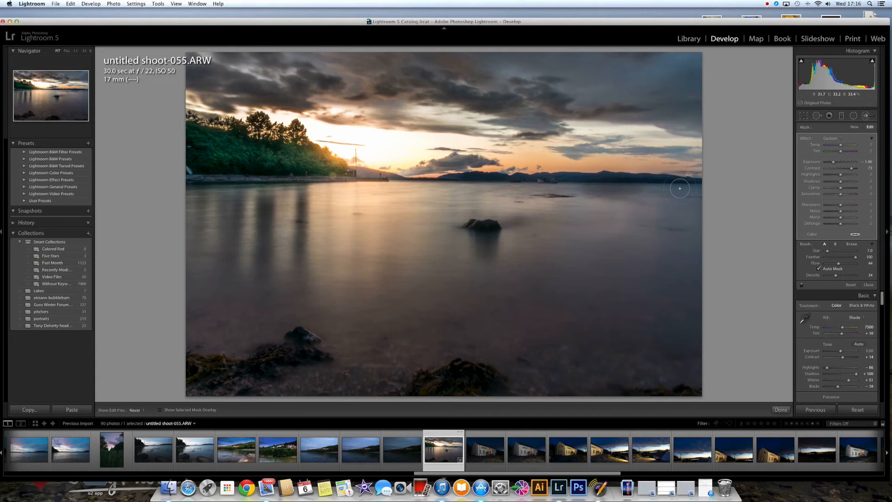
key("h")
key("h")
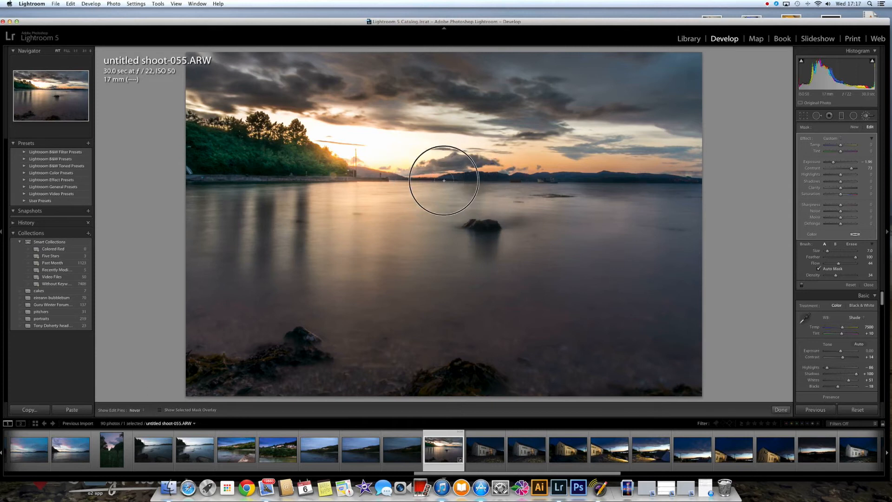
key("h")
key("h")
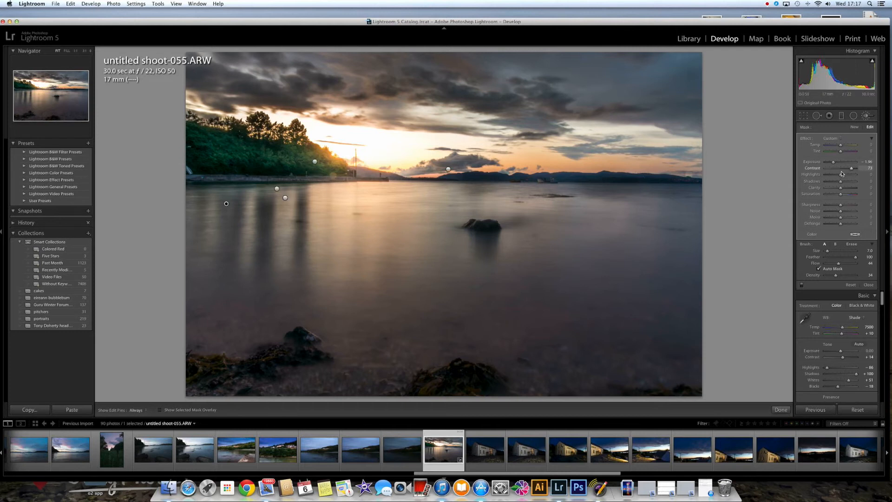
- Close the adjustment brush and preview the edited photo full screen
left_click_drag(851, 168, 833, 164)
left_click(866, 117)
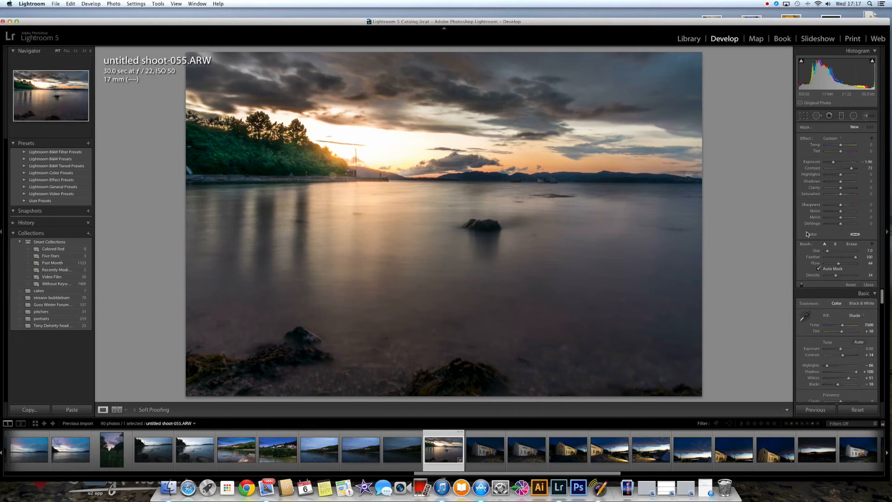
left_click(197, 3)
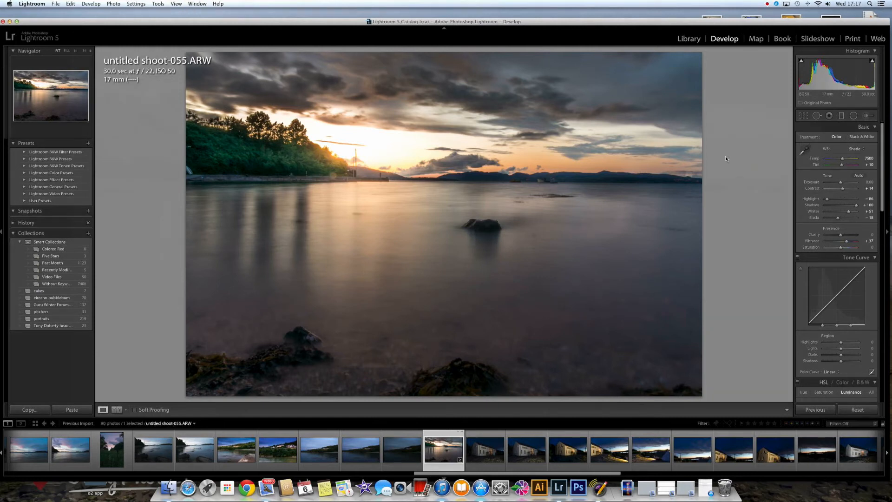
key("f")
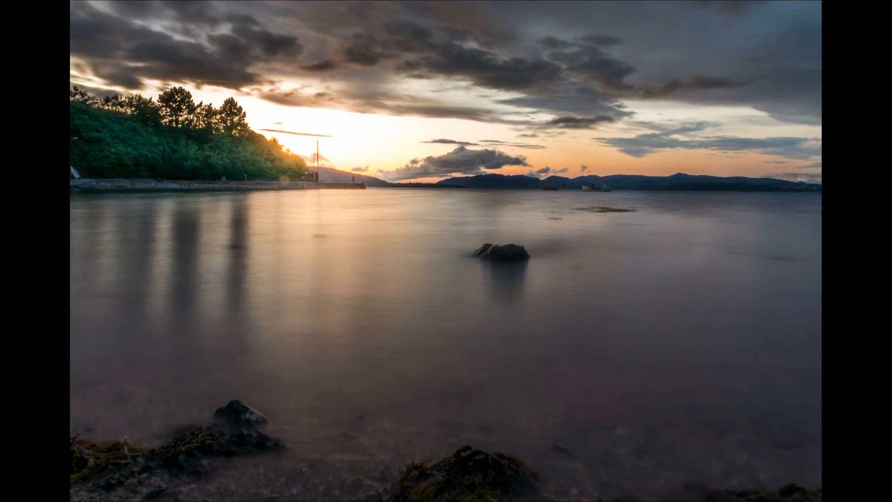
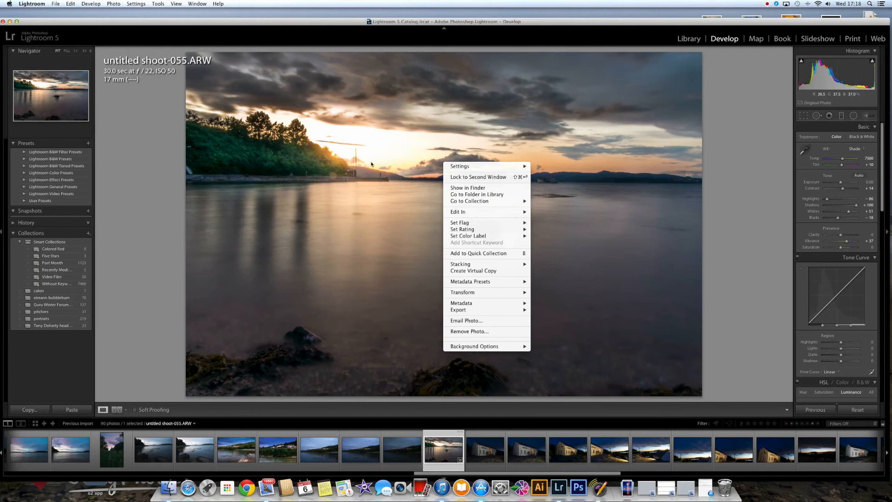
- Open the photo for editing in Adobe Photoshop CS6, rendered using Lightroom, and dismiss the floating Google filter palette
mouse_move(488, 214)
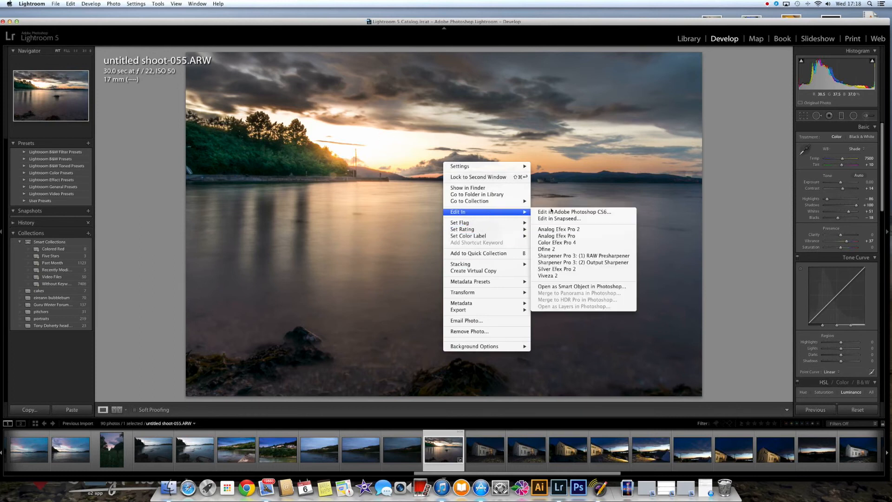
left_click(604, 214)
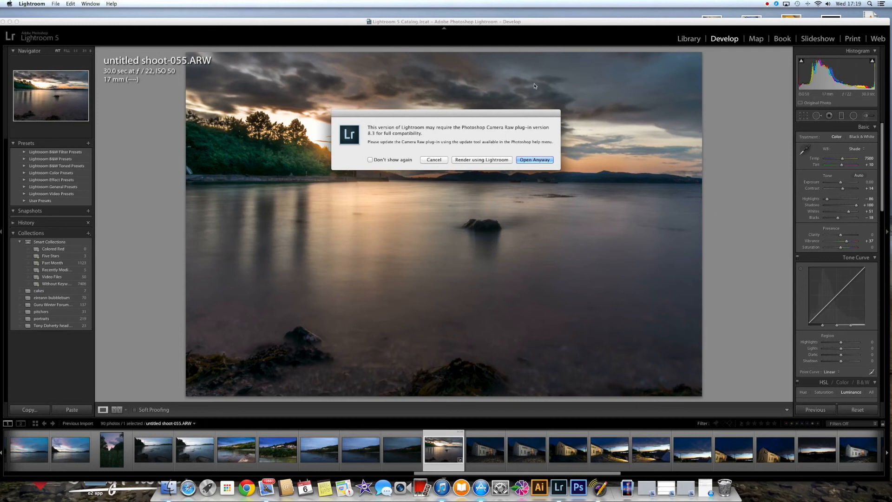
left_click(479, 161)
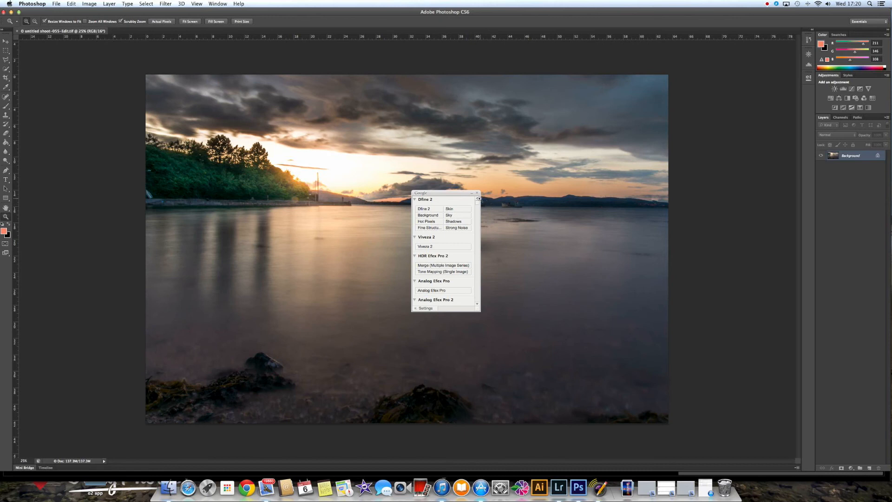
left_click(477, 193)
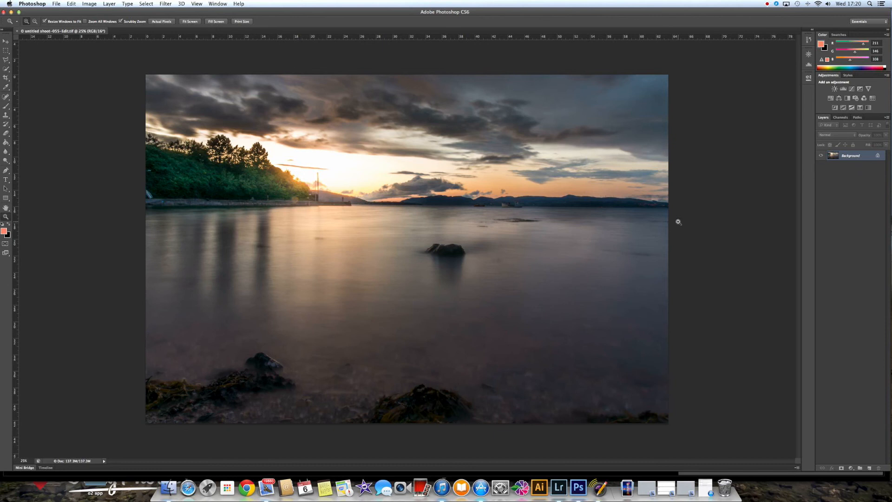
- Duplicate the Background layer for retouching the damaged patch on the far hills' ridge
left_click(657, 196)
left_click_drag(657, 196, 791, 150)
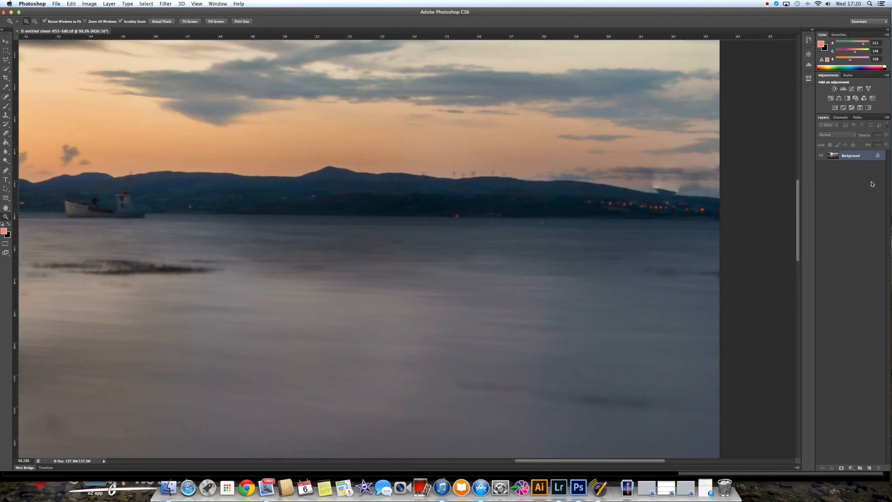
left_click_drag(850, 154, 869, 468)
left_click_drag(676, 185, 678, 185)
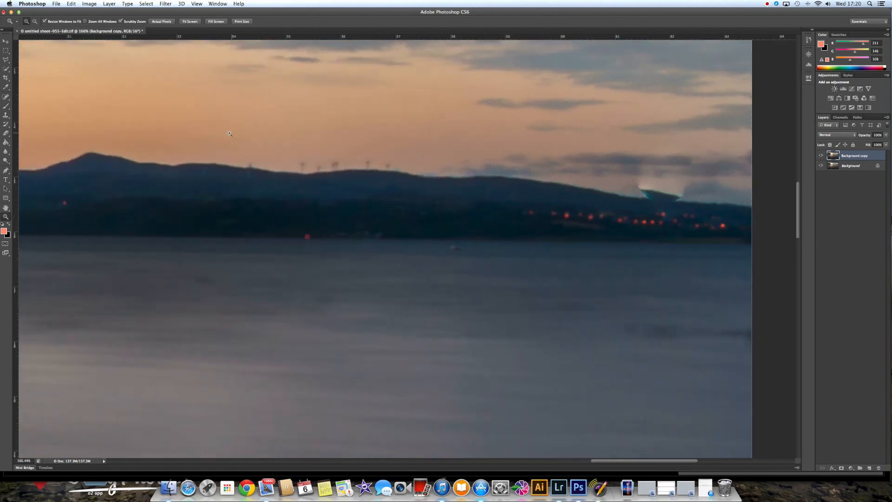
- Cover the bright, jagged patch on the far hills' ridge using the Clone Stamp with a larger brush and nearby ridge as source
left_click_drag(5, 115, 30, 115)
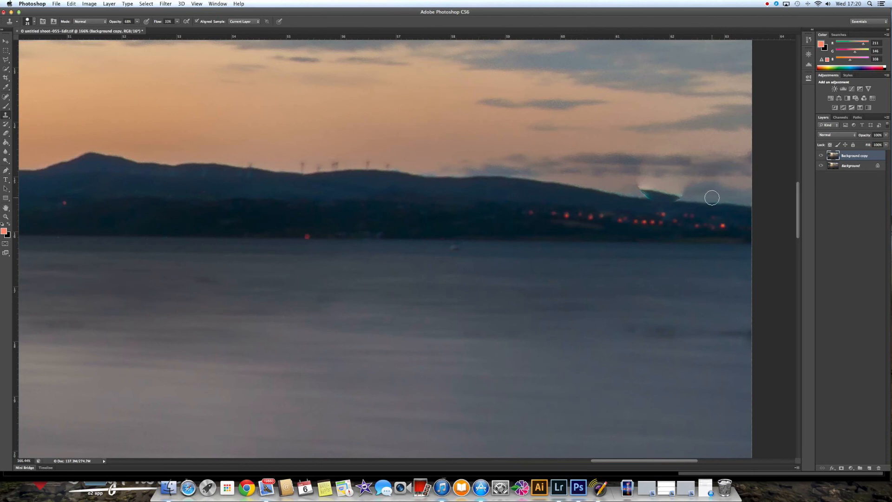
left_click(685, 199)
left_click(721, 203, "alt")
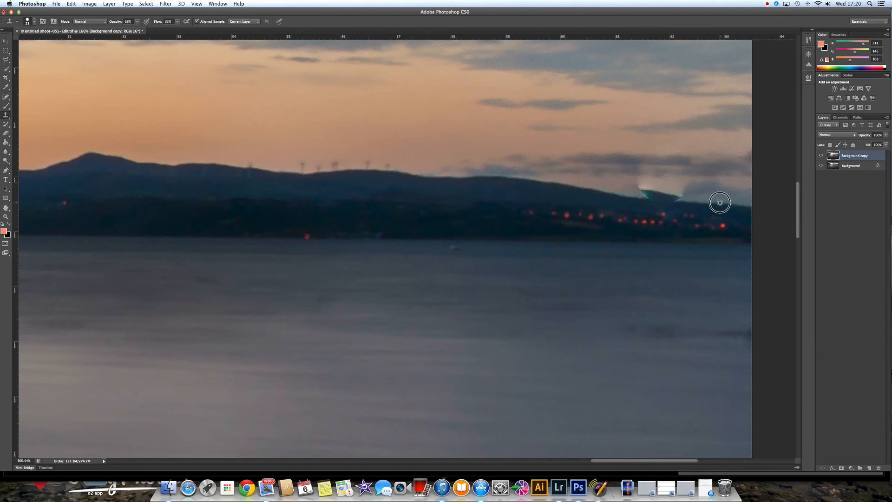
key("bracketright")
key("bracketright")
key("bracketright")
key("bracketright")
left_click(671, 199)
mouse_move(672, 199)
left_mouse_down()
mouse_move(637, 199)
mouse_move(681, 200)
mouse_move(622, 197)
mouse_move(619, 182)
left_mouse_up()
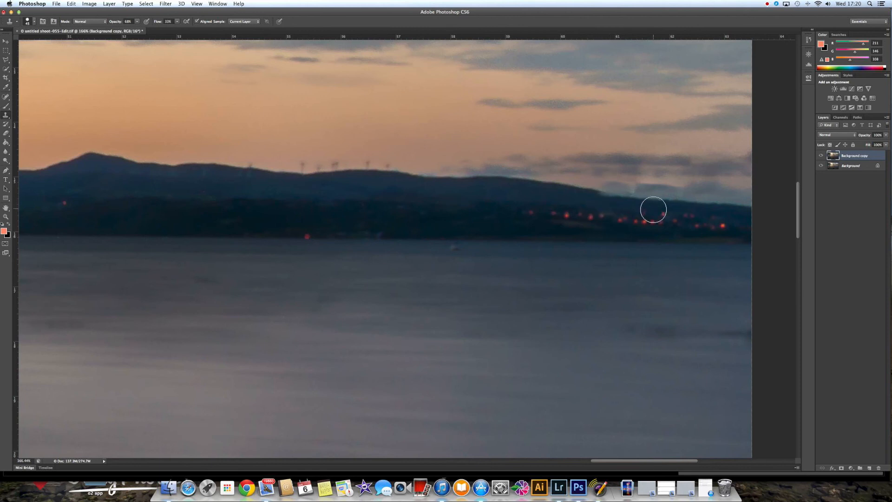
- Rebuild the ridge line of the far hill with a smaller Clone Stamp brush, sampling the adjoining slope
key("super+plus")
key("super+plus")
left_click_drag(716, 176, 469, 239)
key("bracketleft")
key("bracketleft")
key("bracketleft")
key("bracketleft")
key("bracketleft")
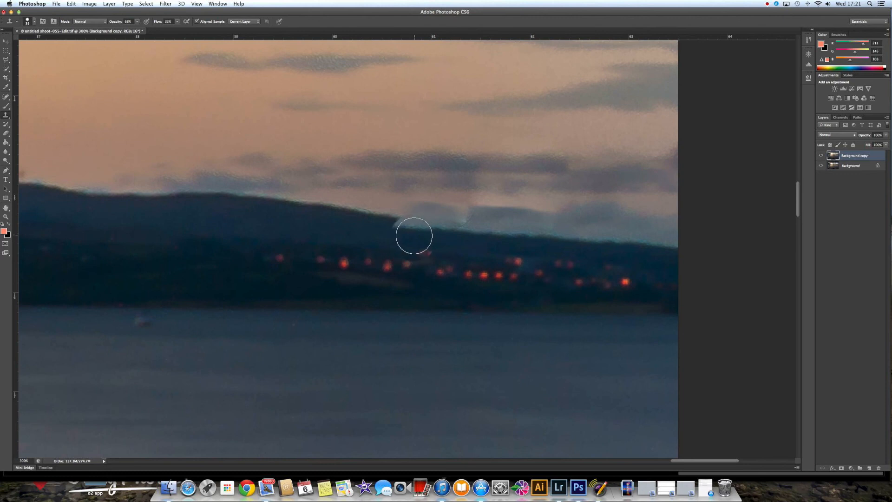
key("bracketleft")
left_click(378, 233, "alt")
mouse_move(398, 229)
left_mouse_down()
mouse_move(457, 239)
mouse_move(436, 235)
left_mouse_up()
- Clone nearby cloud over the uneven sky just above the repaired ridge to blend the retouch
left_click(495, 214, "alt")
left_click_drag(476, 213, 461, 217)
left_click(502, 215, "alt")
left_click(474, 217)
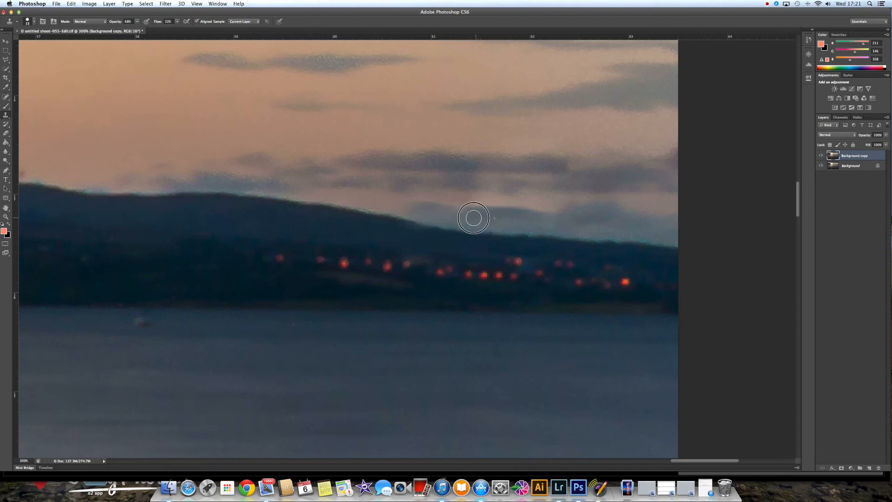
left_click(589, 217, "alt")
left_click_drag(561, 223, 550, 227)
left_click(457, 206)
- Compare the photo before and after the ridge retouch by toggling the duplicate layer's visibility
key("super+minus")
key("super+minus")
key("super+minus")
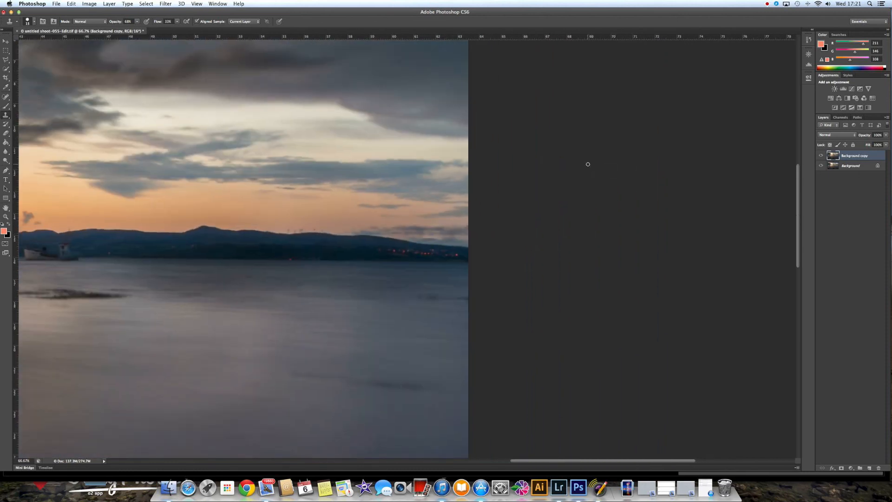
left_click(821, 155)
left_click(820, 156)
left_click(820, 156)
left_click(821, 156)
key("super+minus")
key("super+minus")
key("super+minus")
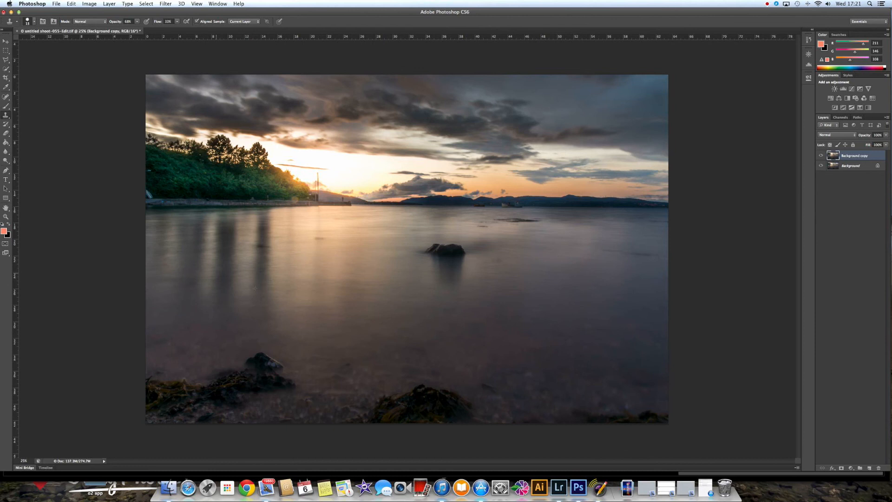
- Inspect the water, rock and horizon at 100% for remaining flaws
key("super+plus")
key("super+plus")
key("super+plus")
key("super+plus")
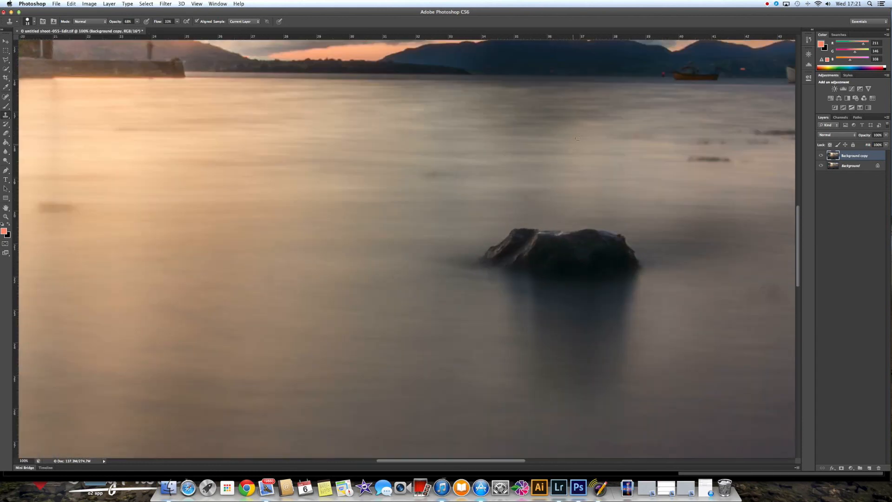
left_click_drag(559, 116, 463, 165)
mouse_move(488, 209)
left_mouse_down()
mouse_move(354, 366)
mouse_move(520, 144)
left_mouse_up()
key("super+minus")
key("super+minus")
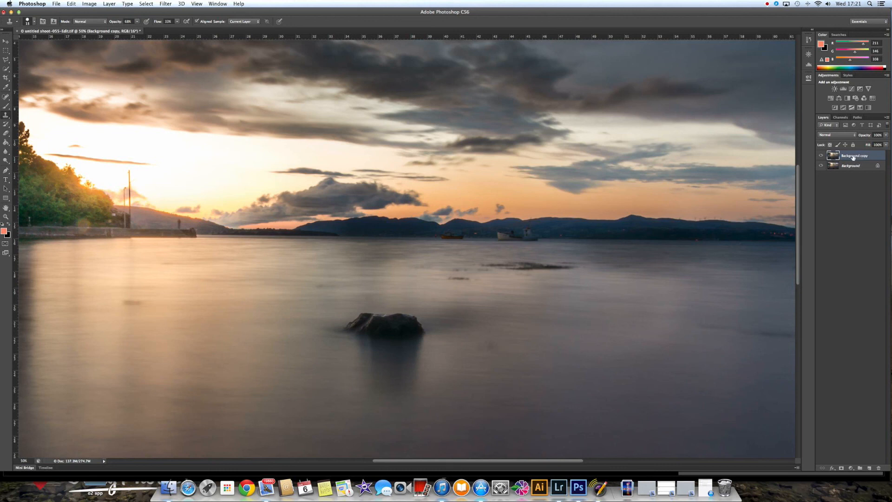
- Duplicate the Background copy layer and start the High Pass filter on the new duplicate
left_click_drag(853, 158, 869, 467)
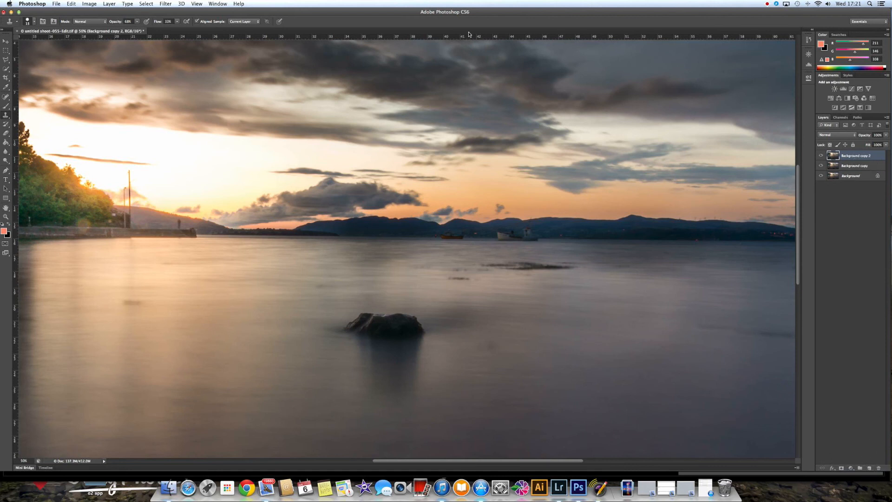
left_click(166, 5)
left_click(166, 5)
left_click(166, 4)
mouse_move(213, 119)
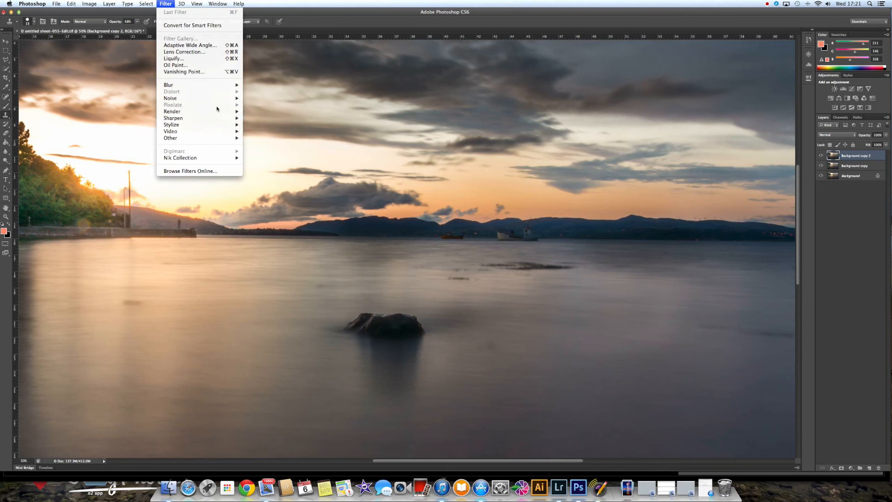
mouse_move(219, 142)
left_click(261, 144)
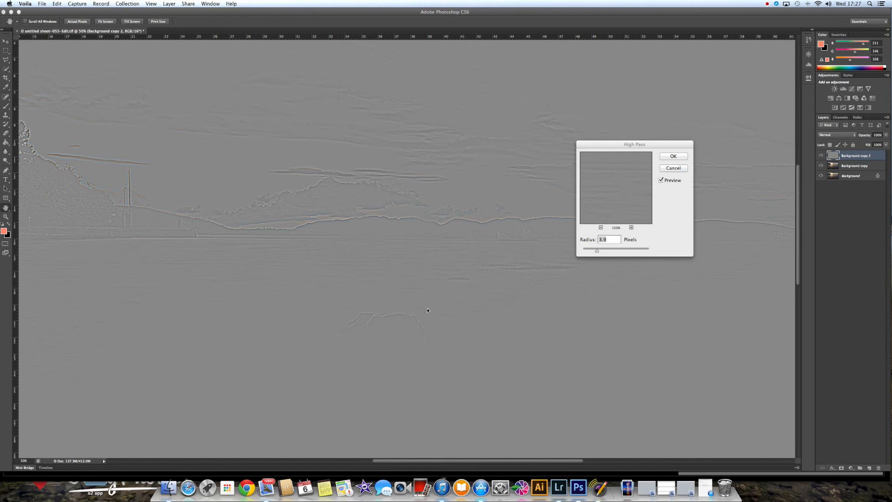
- Apply High Pass with a radius of 3.5 pixels, trying higher radius values while checking the edges of the rock and hills
left_click(459, 281)
key("super+minus")
key("super+minus")
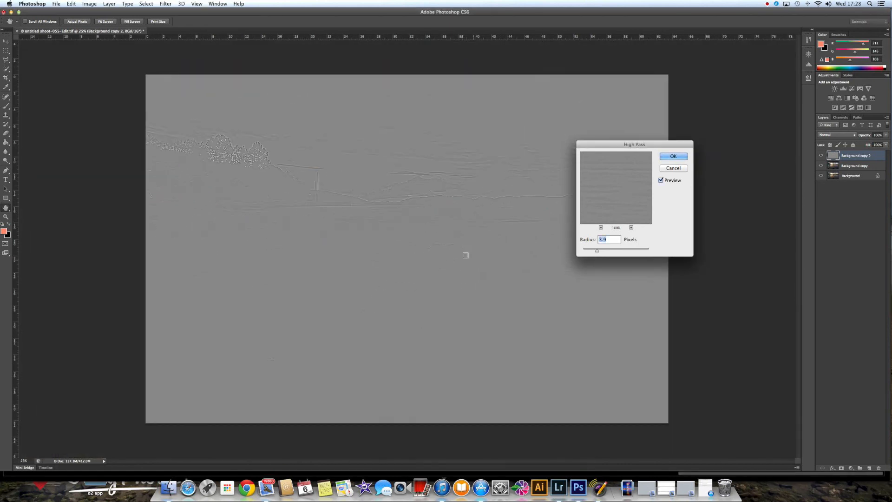
key("super+plus")
key("super+plus")
key("super+plus")
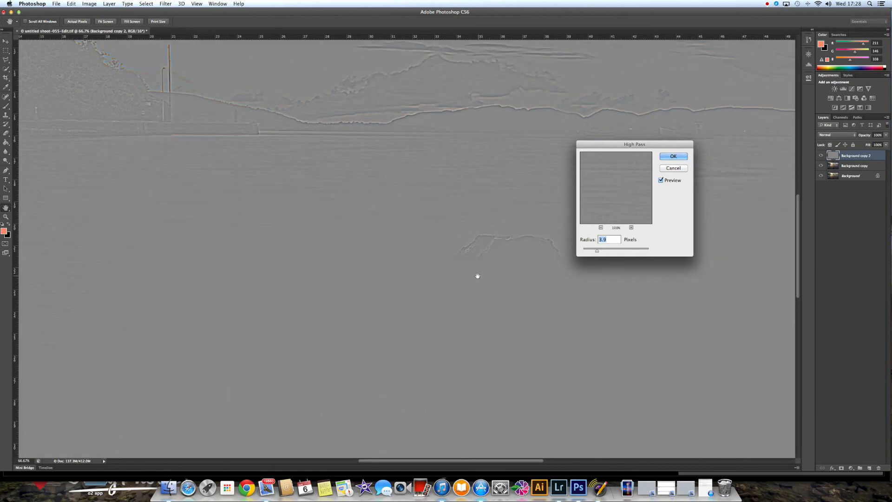
left_click_drag(478, 276, 410, 267)
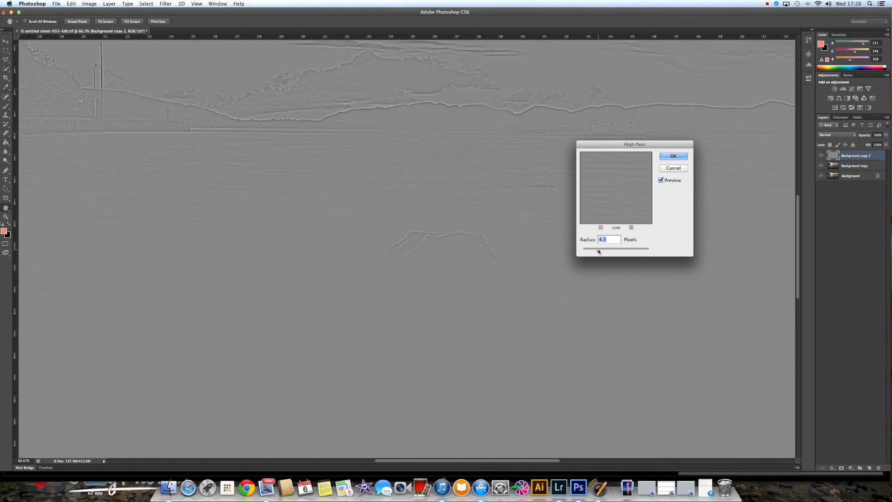
left_click_drag(598, 249, 636, 250)
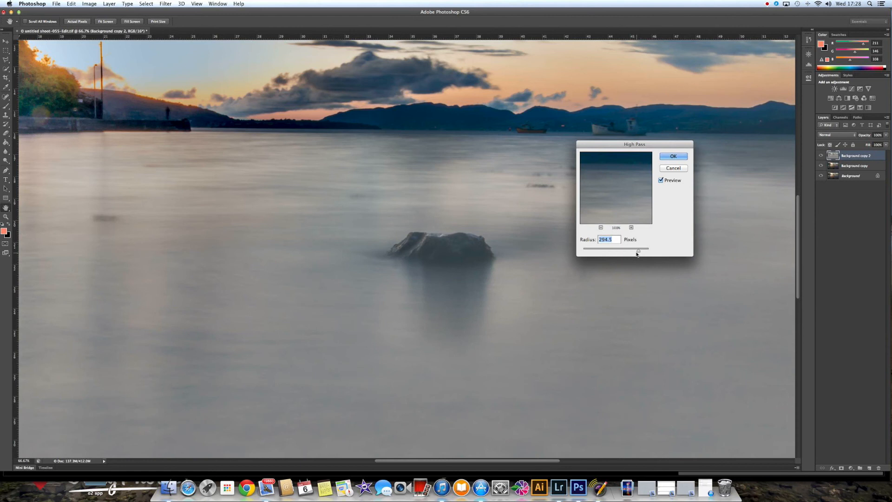
left_click_drag(639, 252, 595, 251)
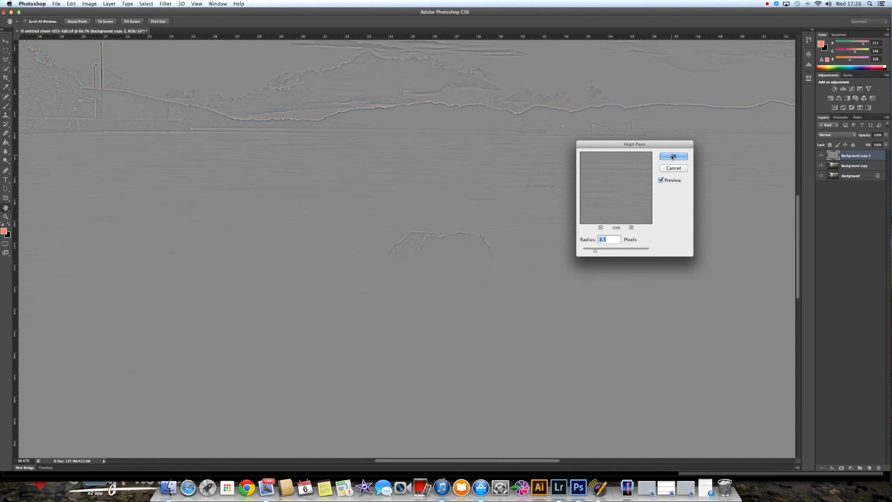
key("Return")
key("s")
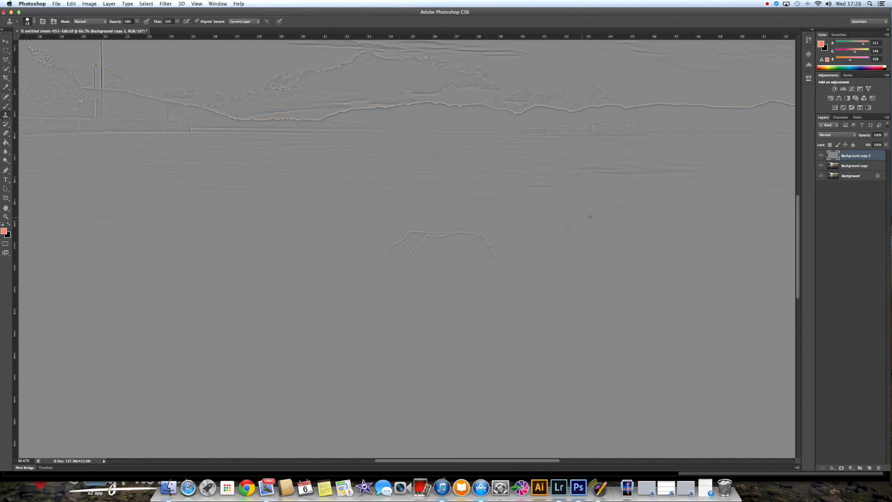
- Rename the High Pass layer to "sharpening" and set its blend mode to Overlay
key("z")
left_click_drag(564, 206, 550, 205)
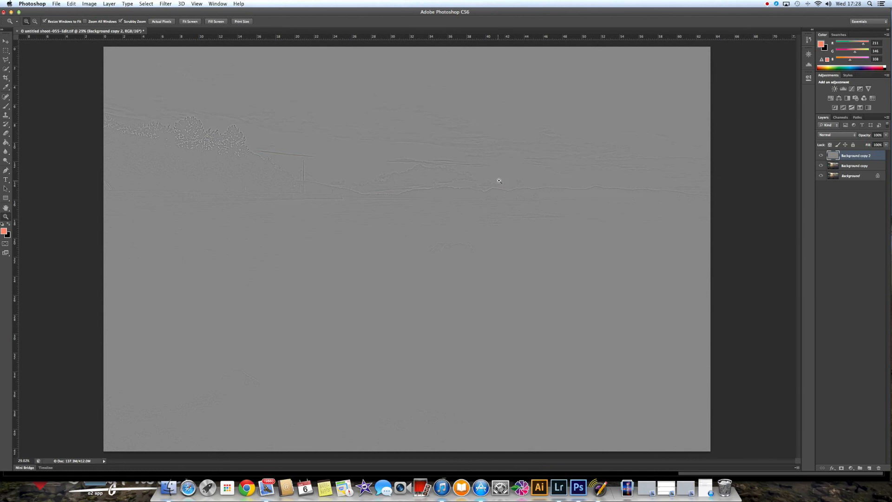
double_click(855, 156)
type("S")
key("Return")
left_click(841, 137)
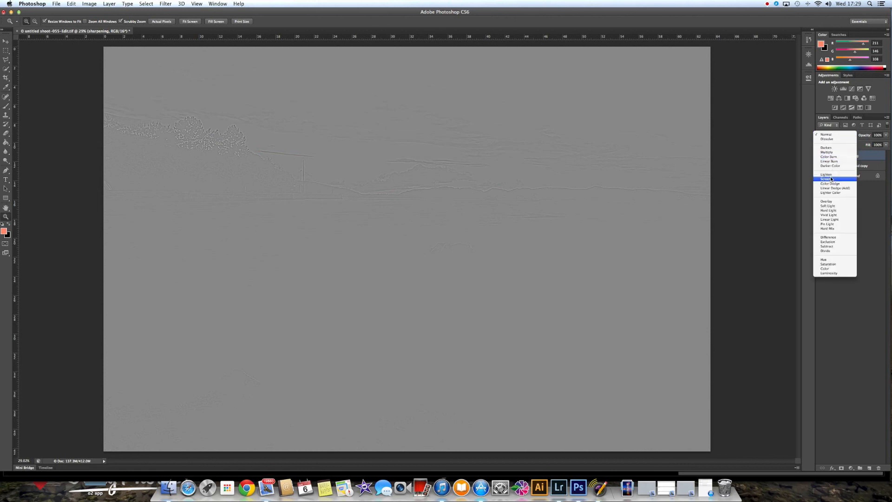
left_click(831, 201)
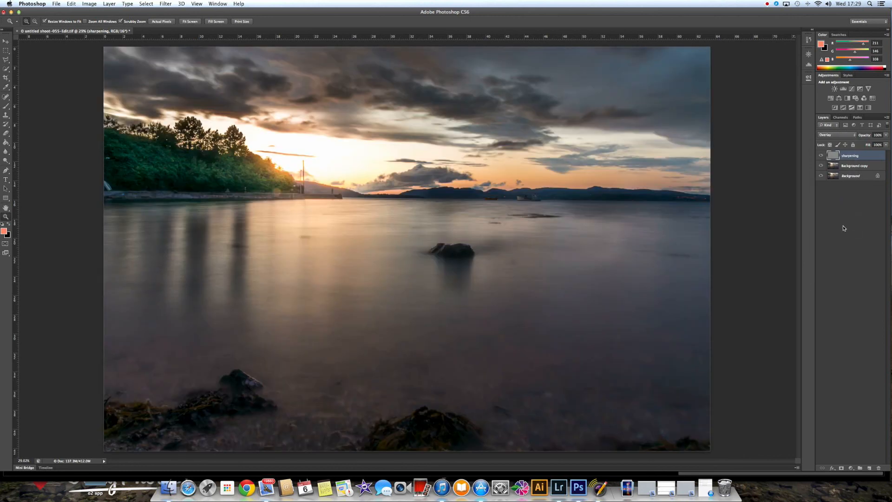
- Compare the rock up close with and without the sharpening layer
left_click_drag(466, 237, 518, 206)
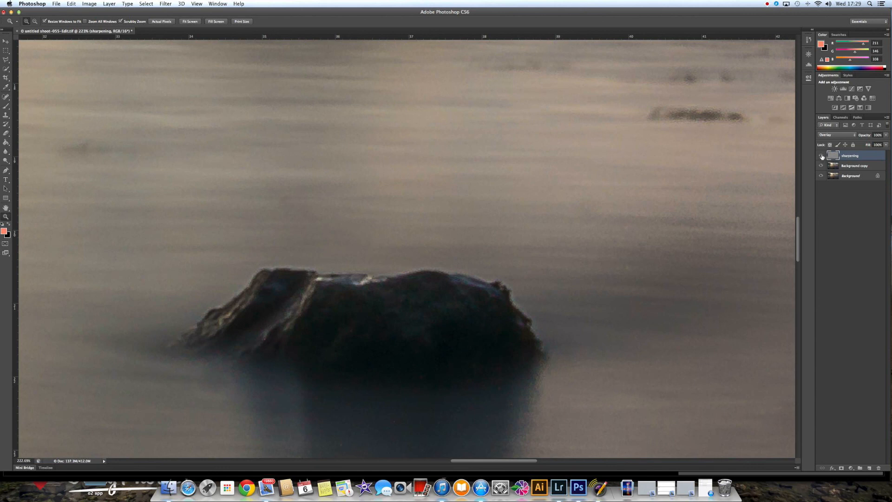
left_click(821, 156)
left_click(822, 156)
left_click(821, 156)
left_click(821, 156)
left_click(821, 157)
left_click(821, 156)
- Compare the pier and the surrounding water with and without the sharpening layer, and review the whole photo
left_click_drag(516, 171, 487, 168)
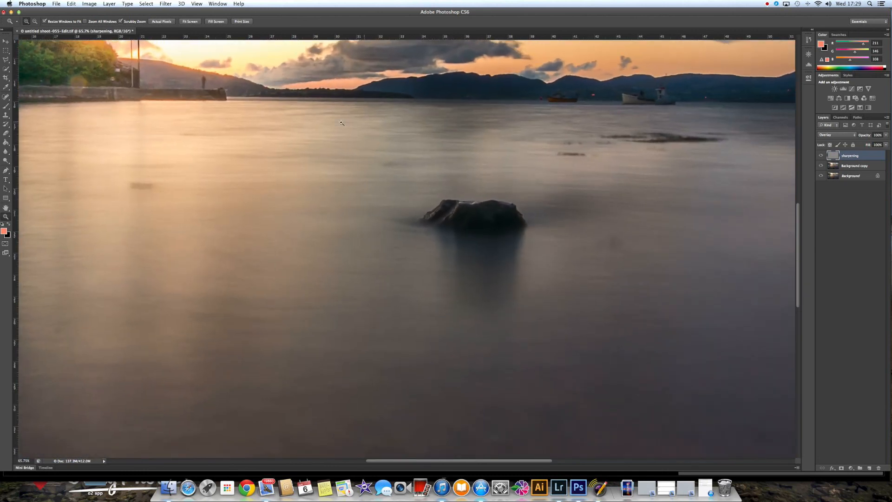
left_click_drag(149, 117, 509, 151)
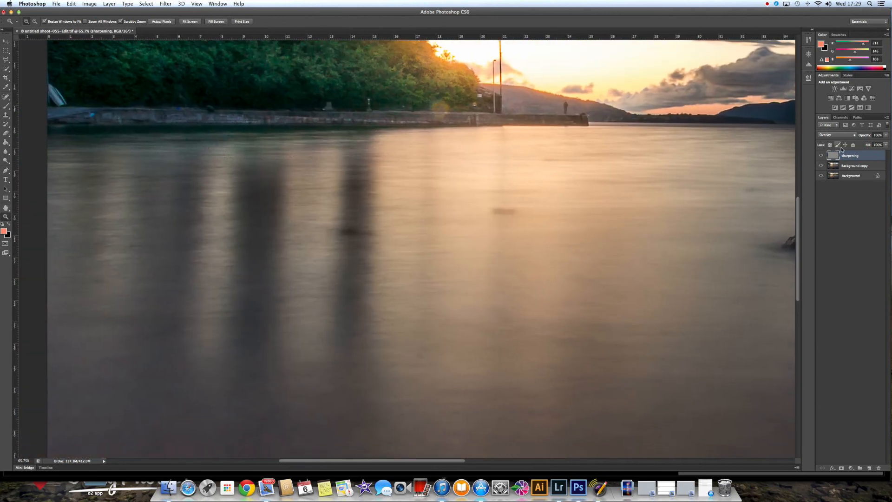
left_click(820, 155)
key("ctrl+r")
scroll(613, 200, "right", 5)
scroll(613, 200, "down", 1)
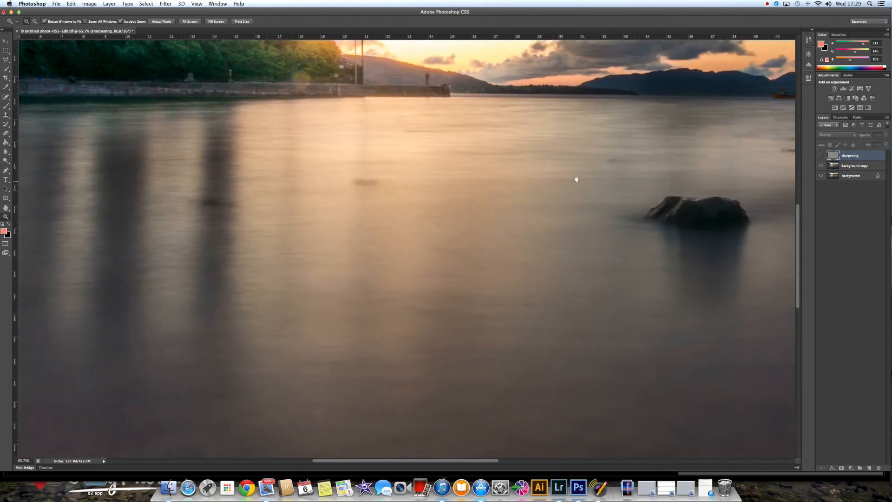
left_click(820, 156)
left_click_drag(506, 204, 556, 190)
mouse_move(472, 230)
left_mouse_down()
mouse_move(508, 213)
mouse_move(464, 225)
left_mouse_up()
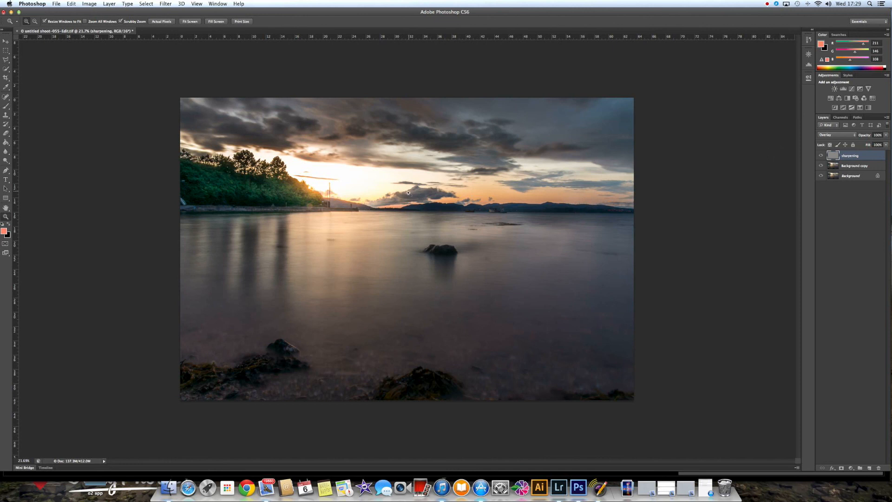
mouse_move(409, 192)
left_mouse_down()
mouse_move(446, 194)
mouse_move(406, 200)
left_mouse_up()
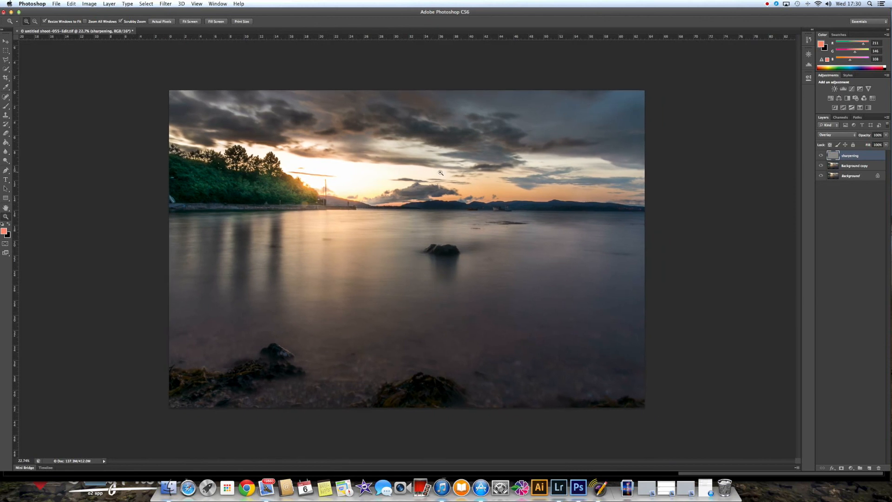
- Flatten the image into a single layer and close the document, saving the changes
right_click(856, 168)
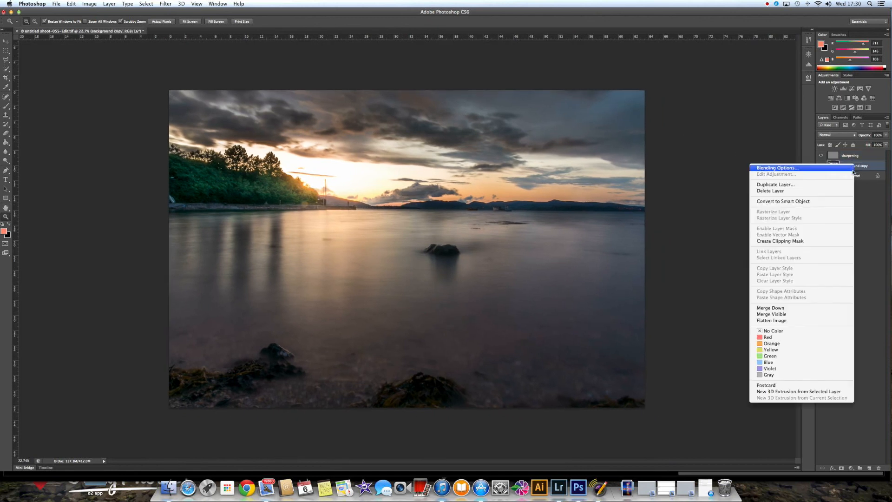
left_click(789, 321)
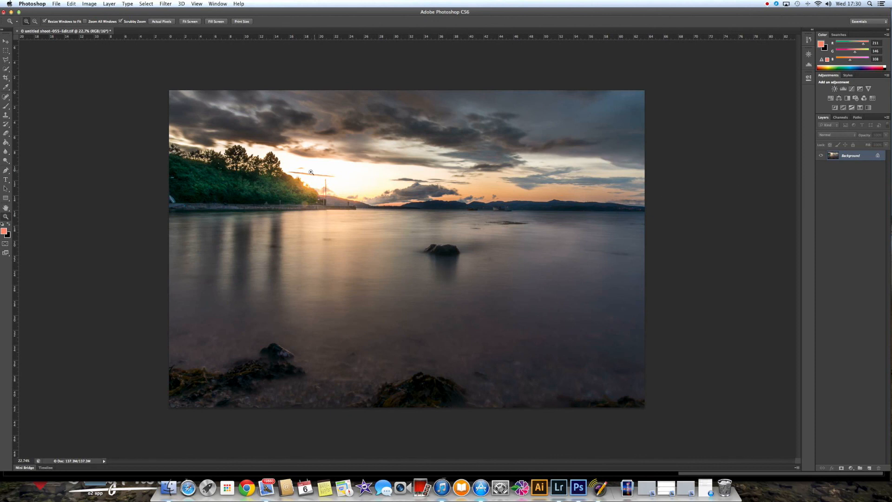
left_click(56, 4)
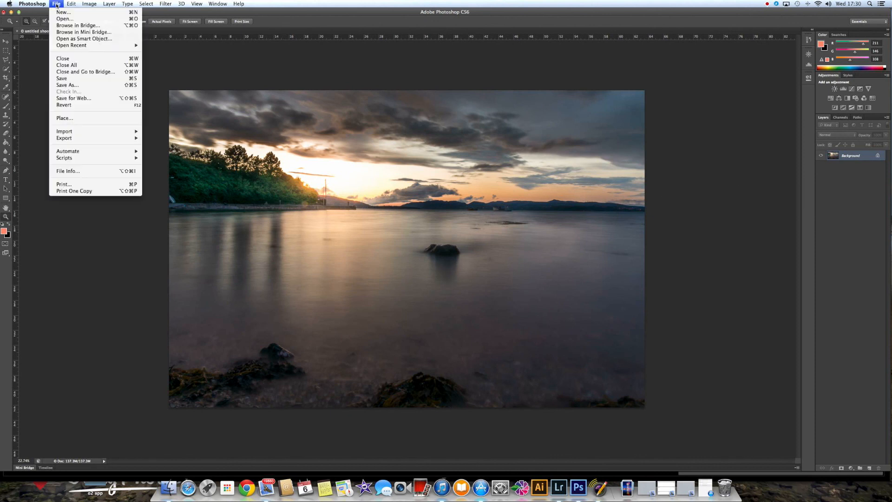
left_click(88, 59)
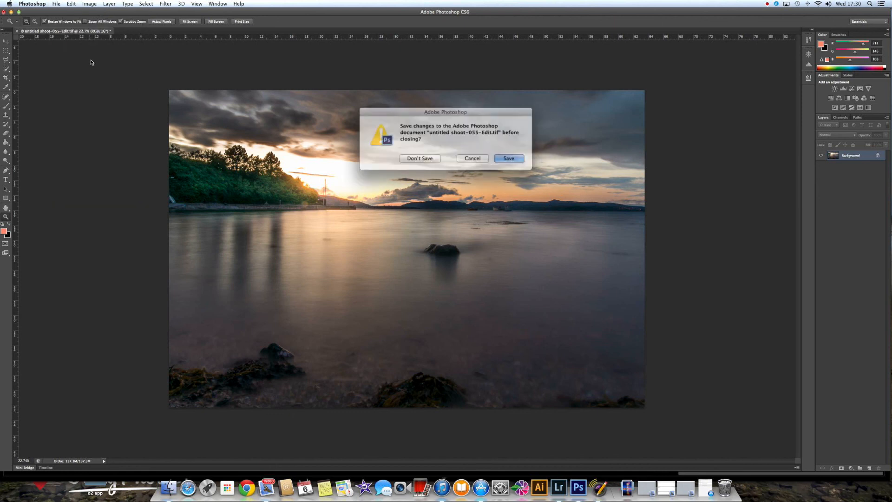
left_click(506, 156)
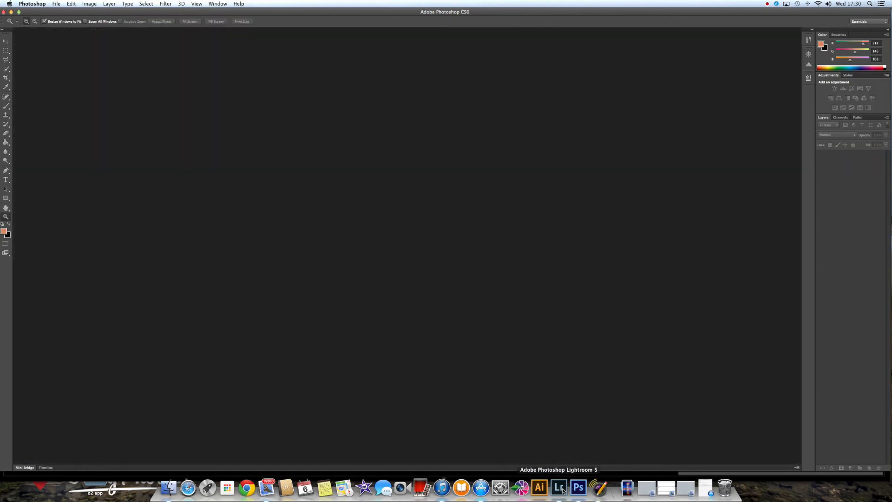
- Switch to Lightroom and fine-tune the Basic tone settings of untitled shoot-055-Edit.tif
left_click(559, 487)
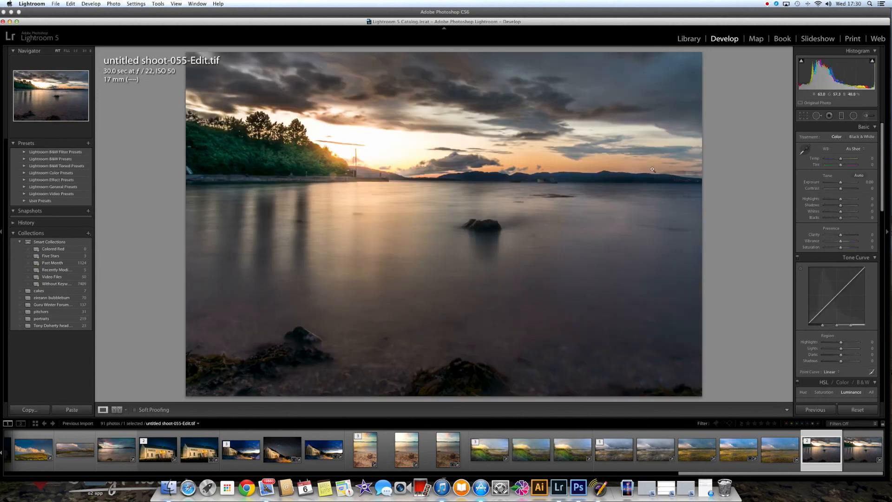
left_click_drag(881, 178, 883, 157)
mouse_move(840, 206)
left_mouse_down()
mouse_move(850, 206)
mouse_move(831, 201)
mouse_move(848, 205)
mouse_move(835, 217)
left_mouse_up()
- Add a Highlight Priority post-crop vignette with Amount -21 and Feather 100
left_click_drag(881, 198, 886, 375)
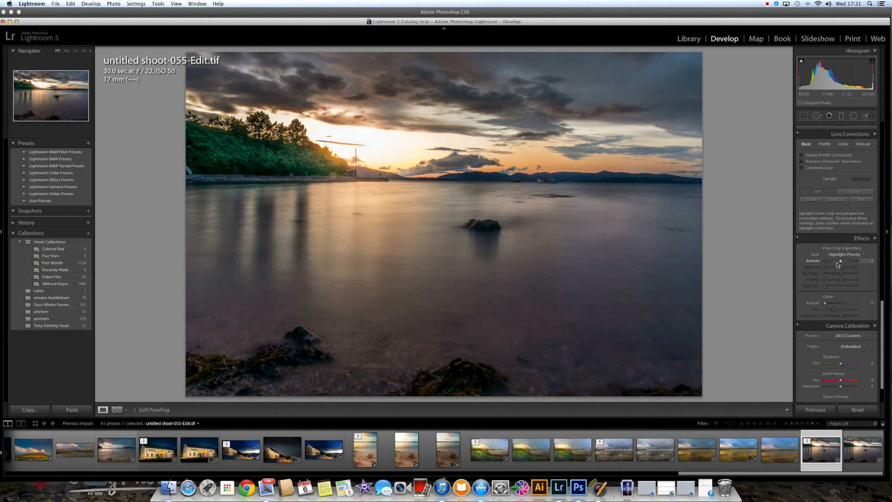
left_click_drag(841, 261, 869, 281)
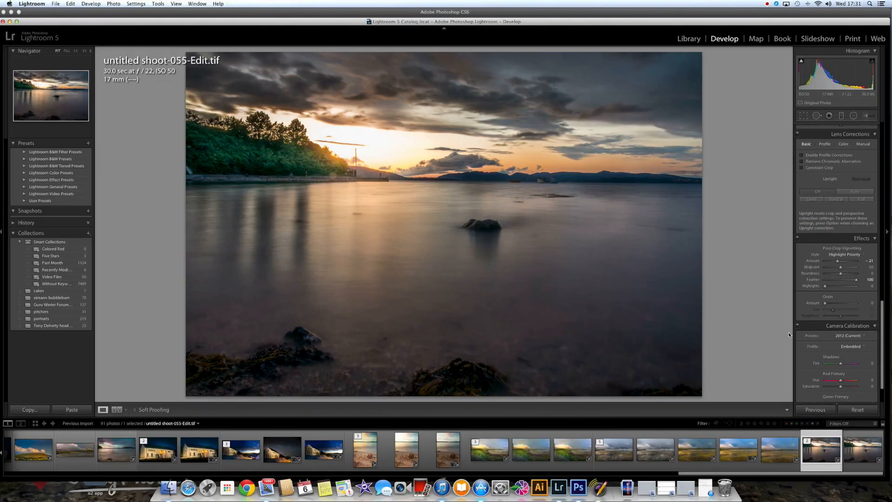
- Compare the finished TIF with the unedited Before view of untitled shoot-055.ARW, ending on the TIF
left_click(862, 457)
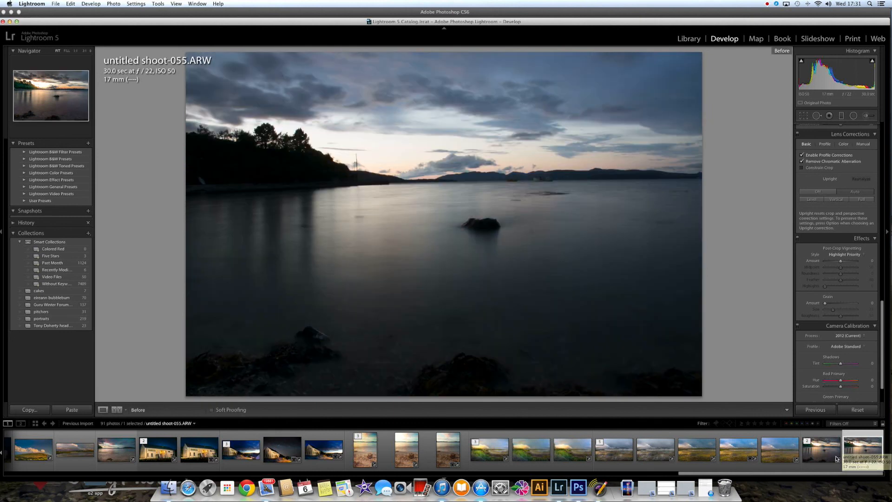
key("Left")
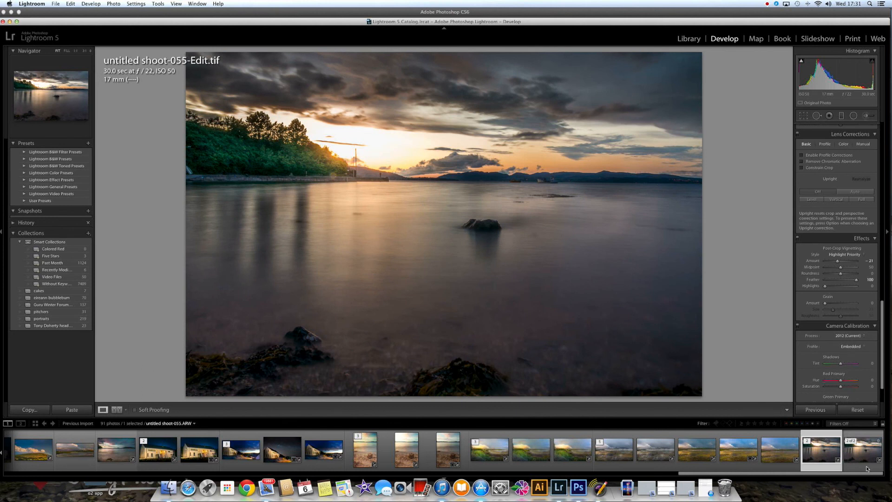
left_click(864, 460)
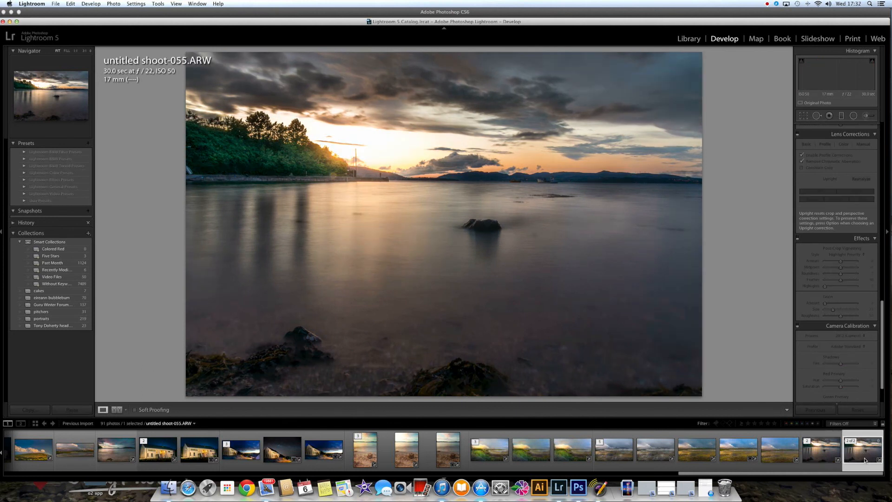
key("backslash")
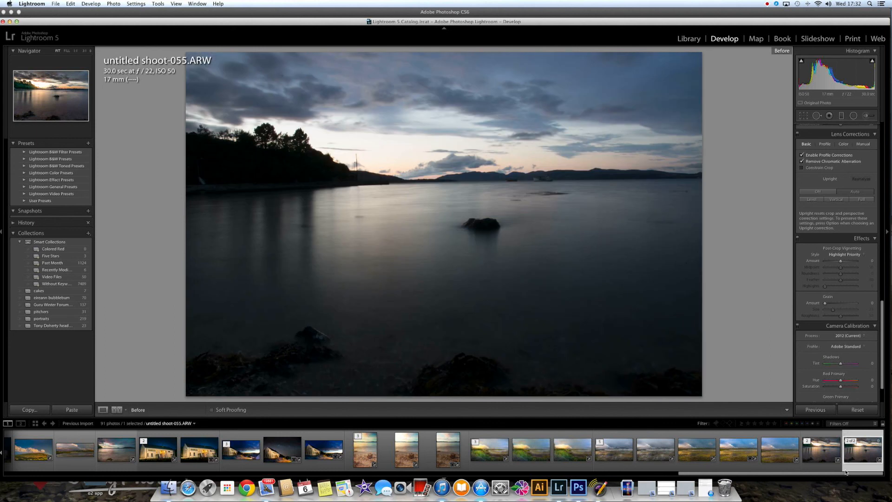
left_click(821, 452)
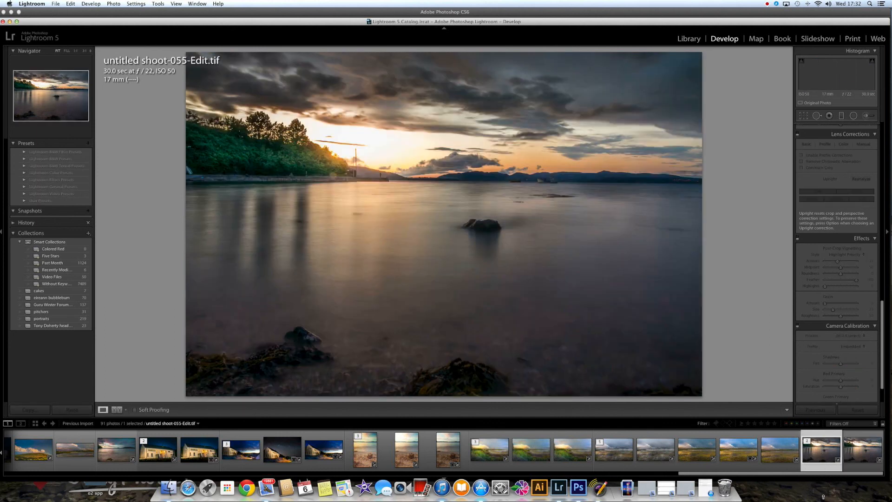